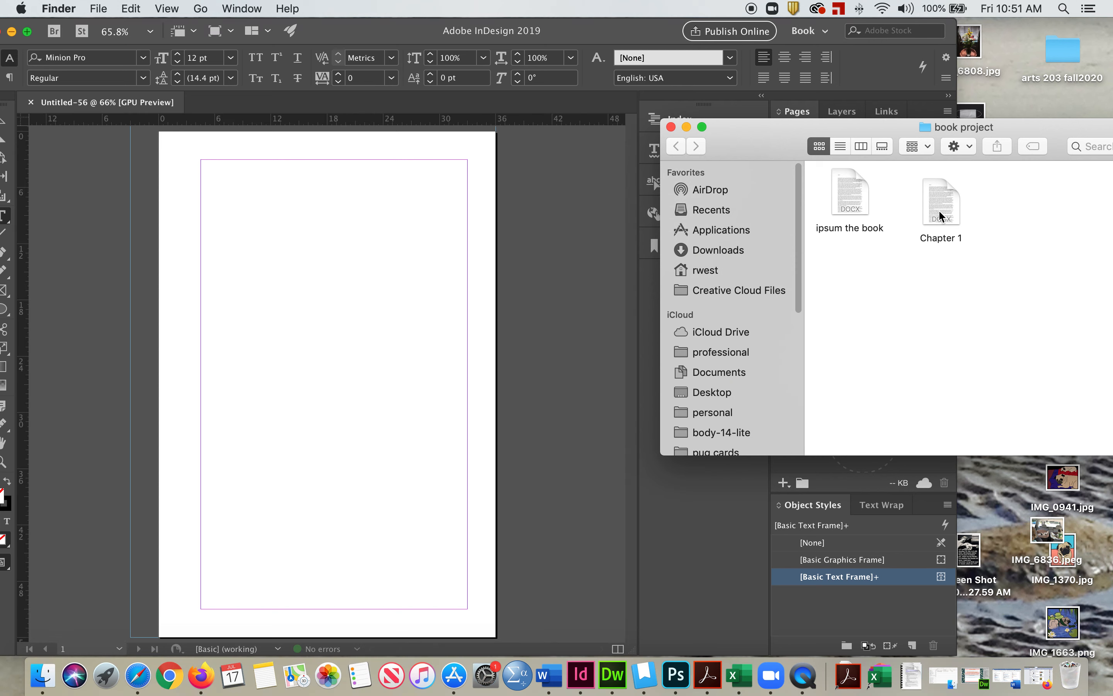
Step: Place the Chapter 1 Word document into the page's text frame and open Find Font for its missing fonts
drag(941, 211, 341, 278)
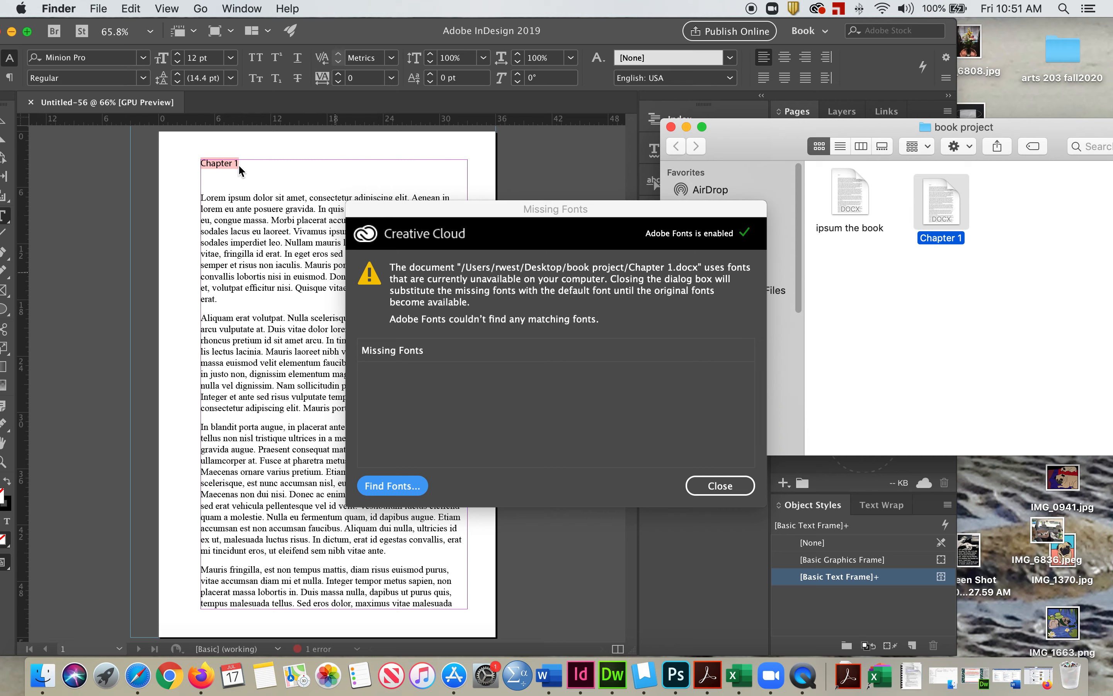
click(393, 487)
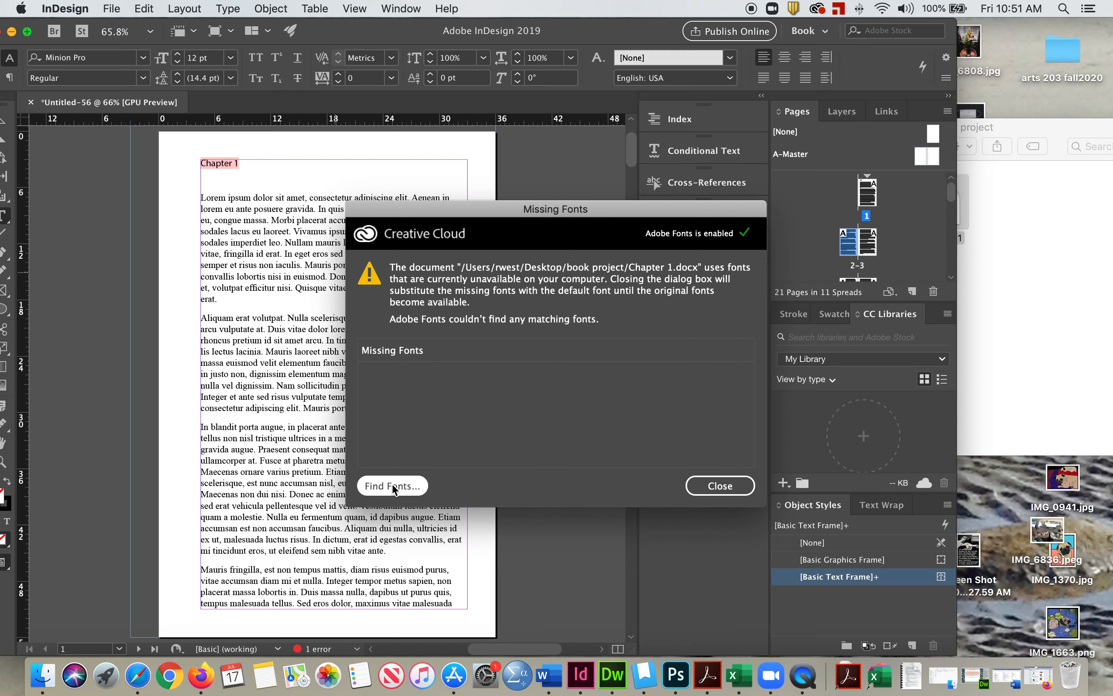
click(382, 487)
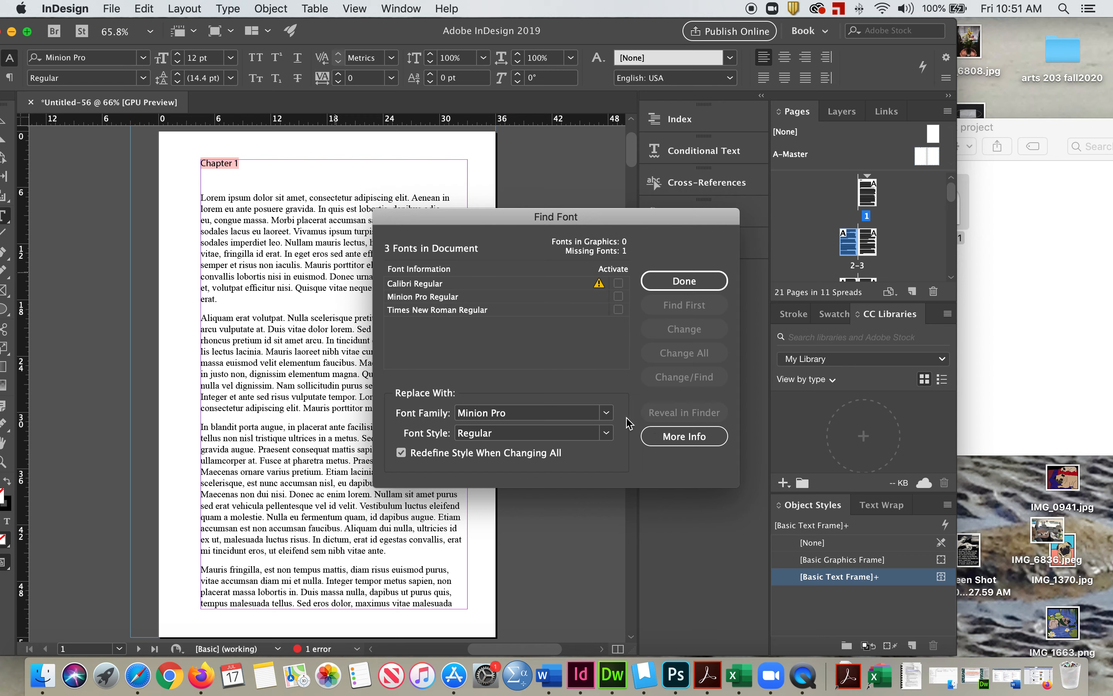
Step: Choose Baskerville as the replacement font family and close Find Font
click(605, 413)
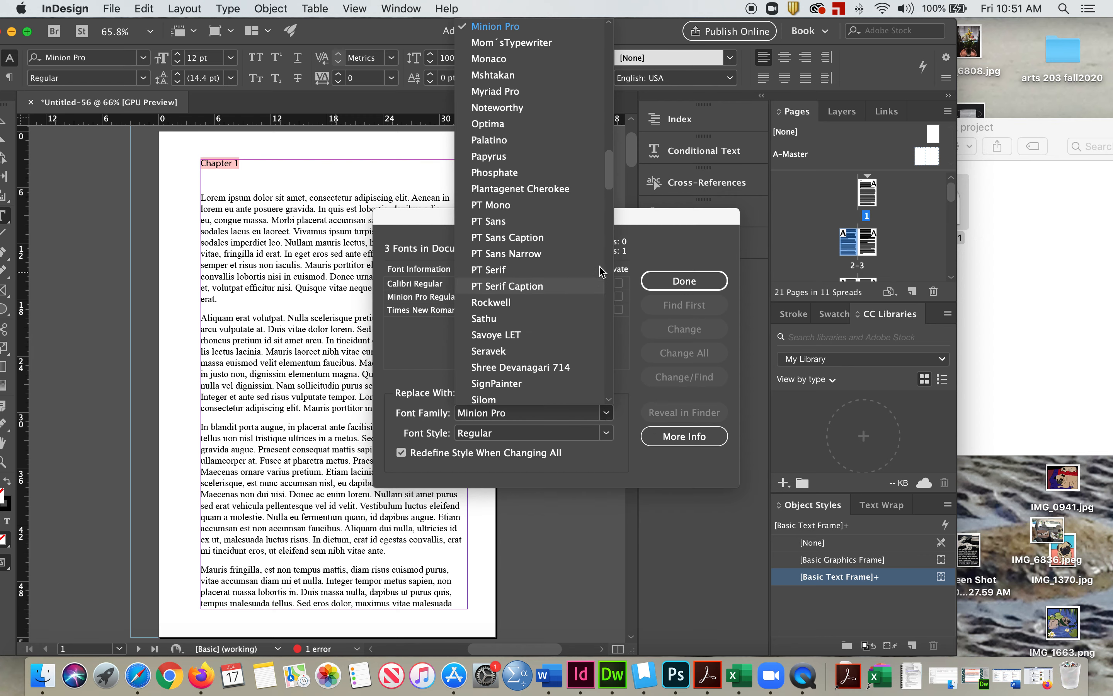
scroll(610, 173, up, 10)
drag(614, 143, 607, 33)
click(550, 46)
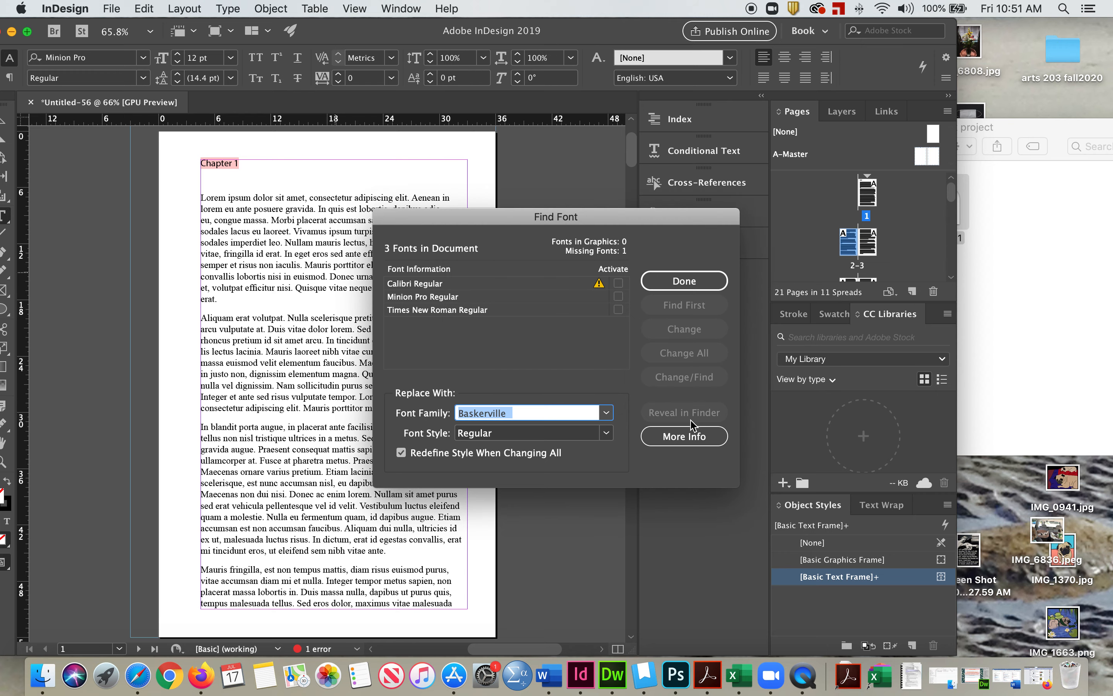
click(658, 282)
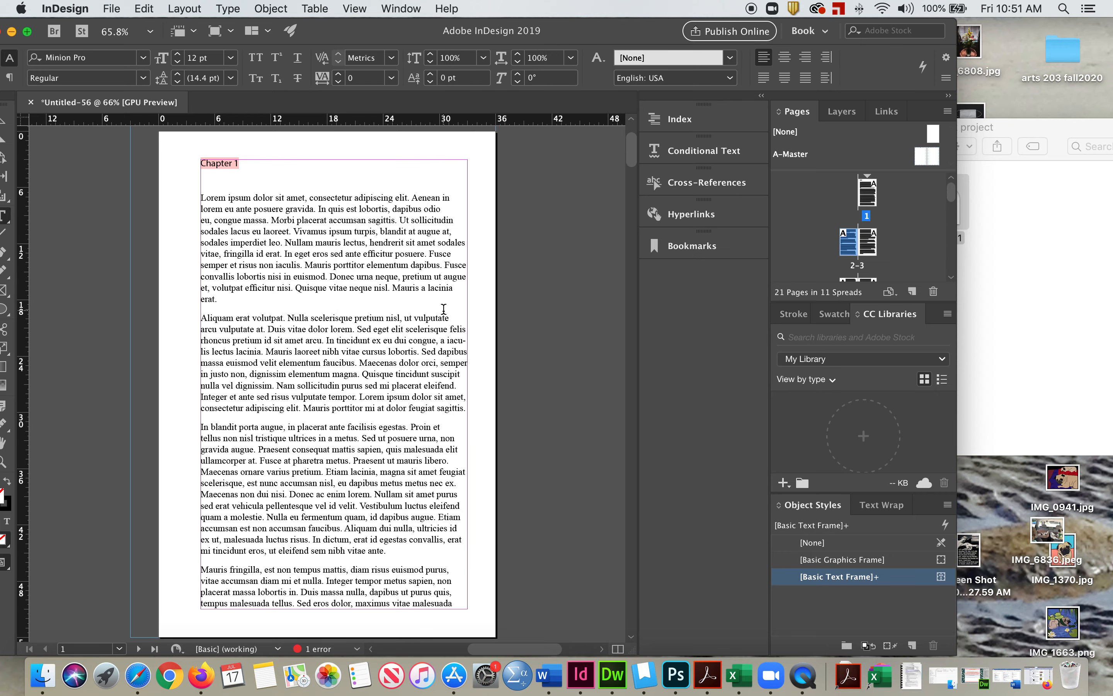
Step: Delete the "Chapter 1" heading text at the top of the first page
click(269, 164)
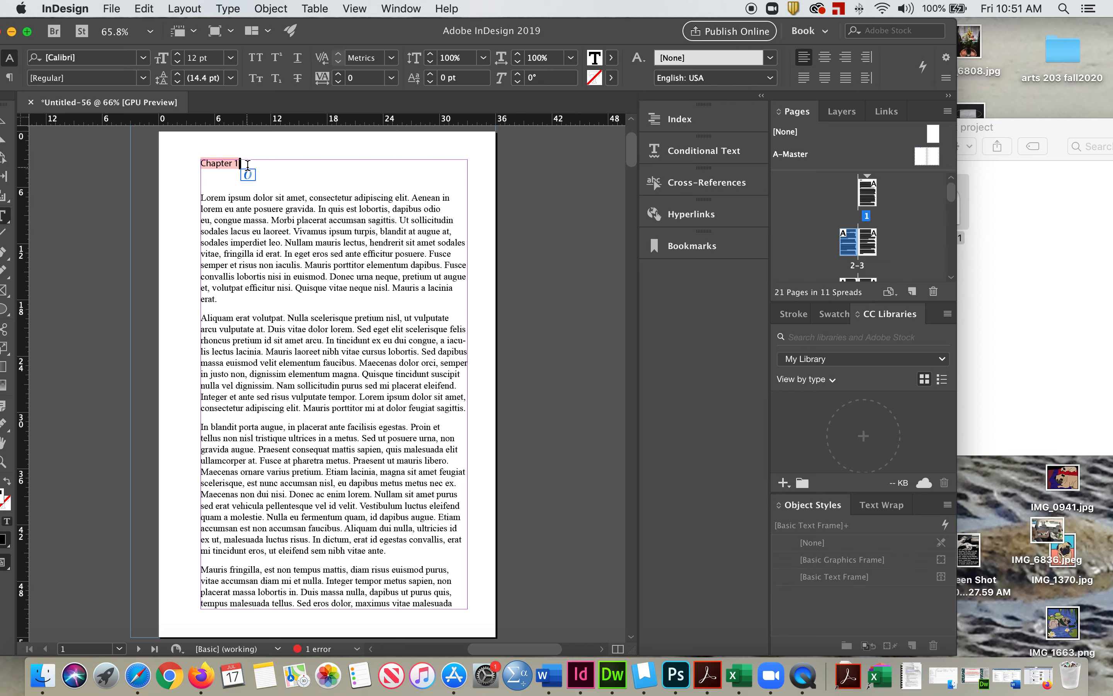
drag(242, 163, 199, 164)
key(BackSpace)
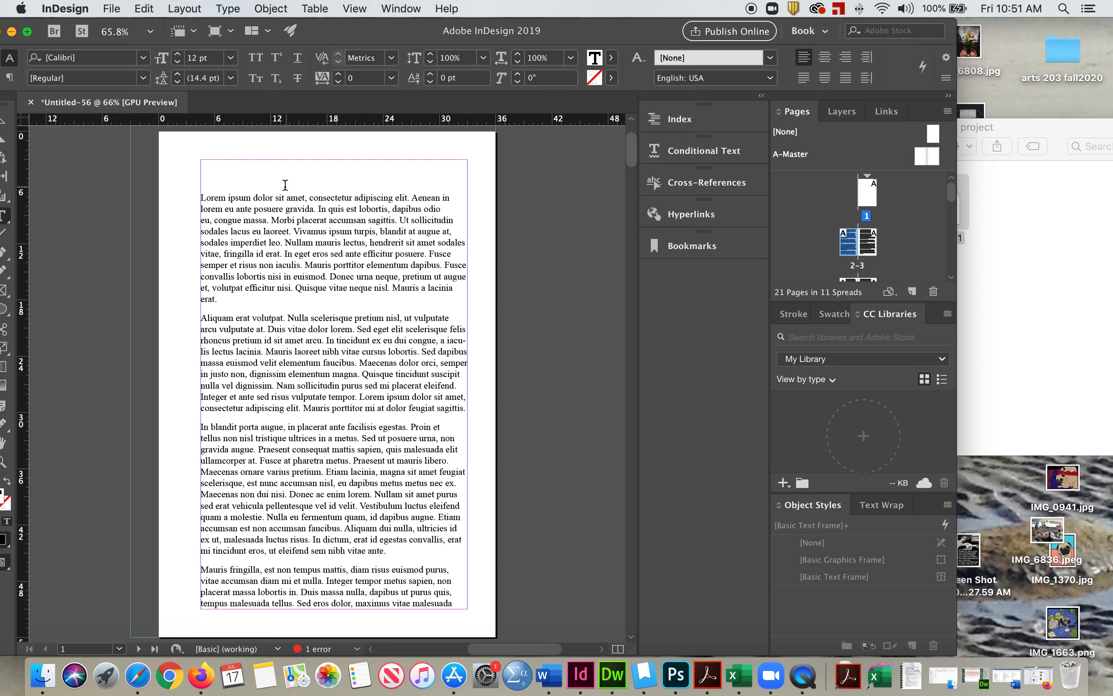
Step: Select all of the story's text and show the Paragraph formatting controls
drag(201, 196, 223, 201)
key(super+a)
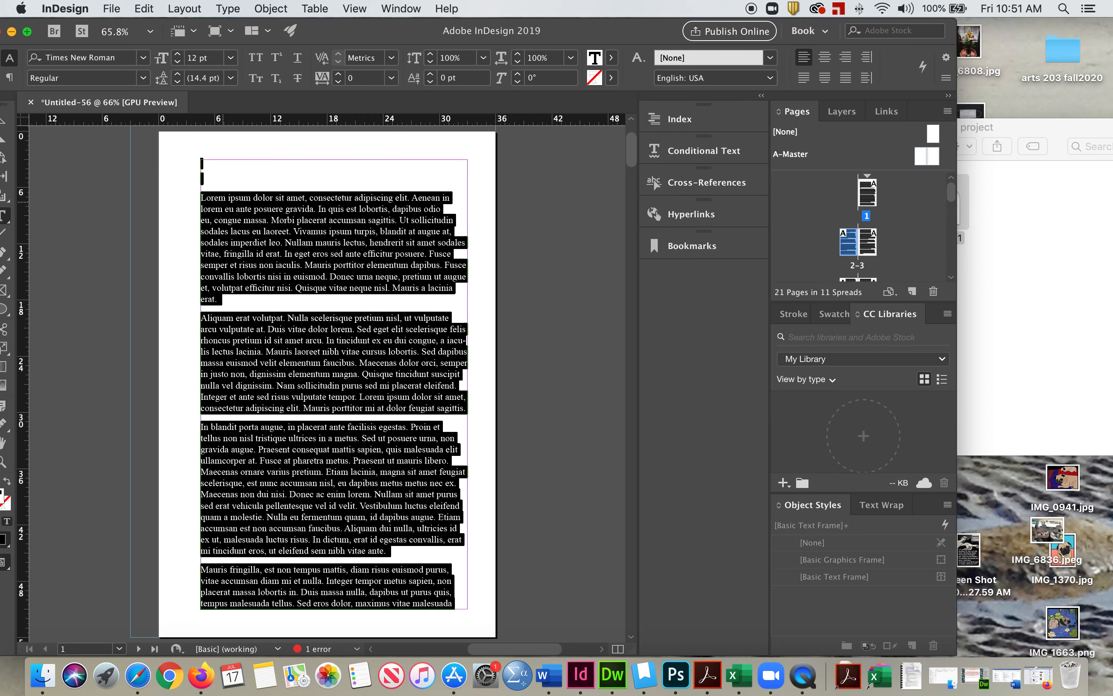
scroll(223, 201, up, 3)
scroll(223, 201, left, 2)
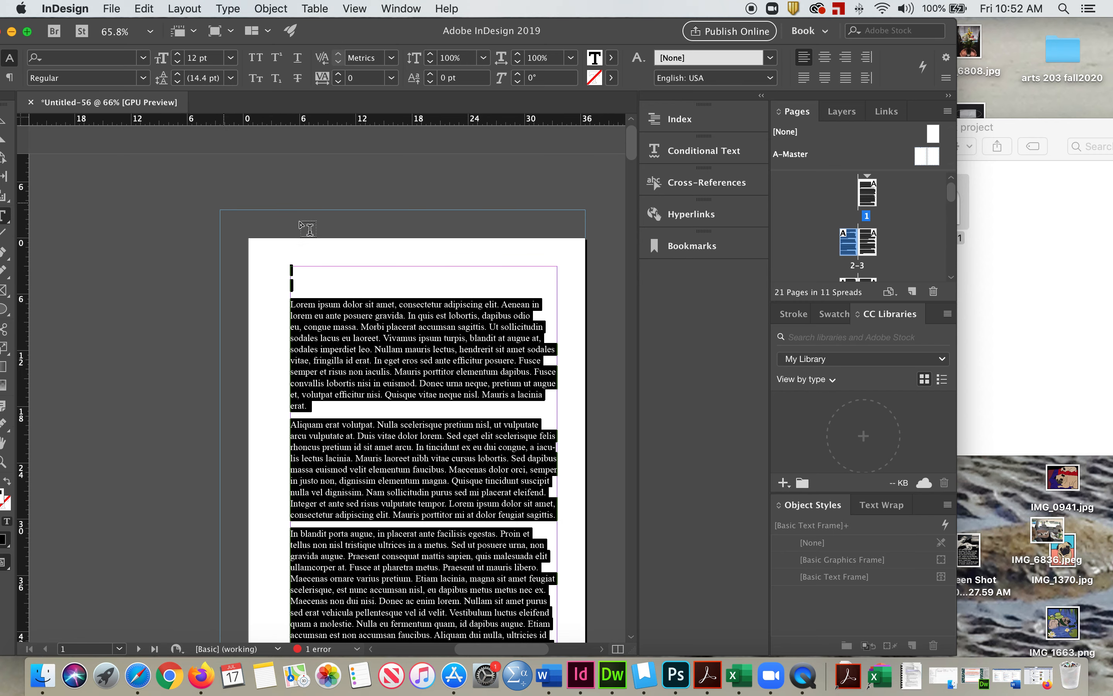
click(392, 9)
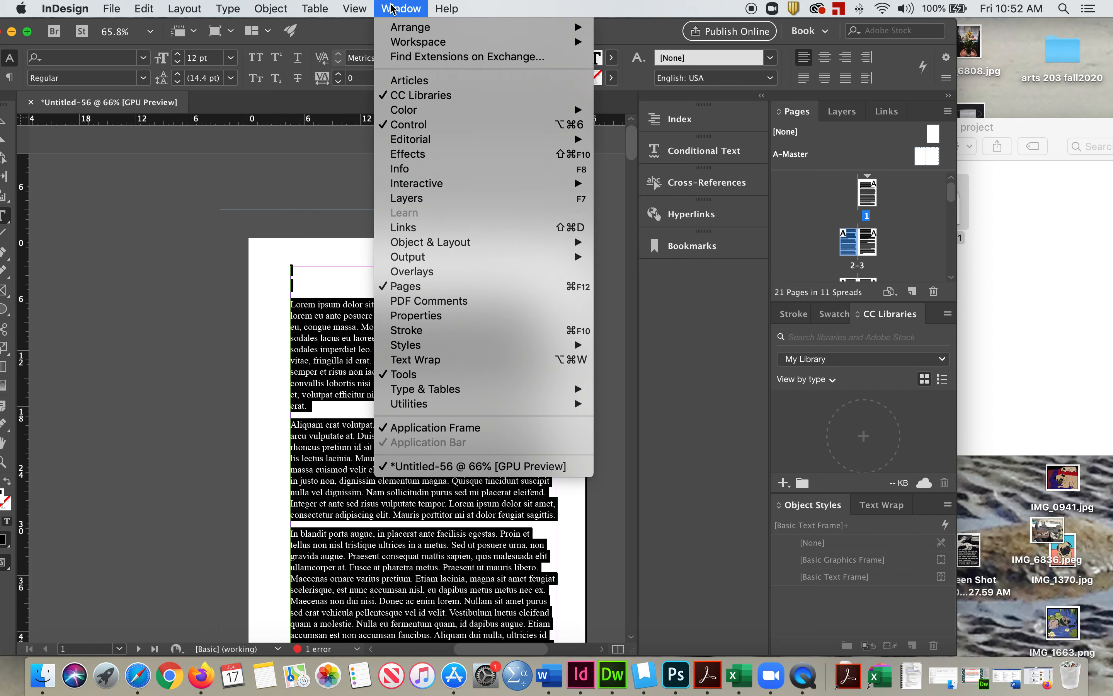
mouse_move(431, 398)
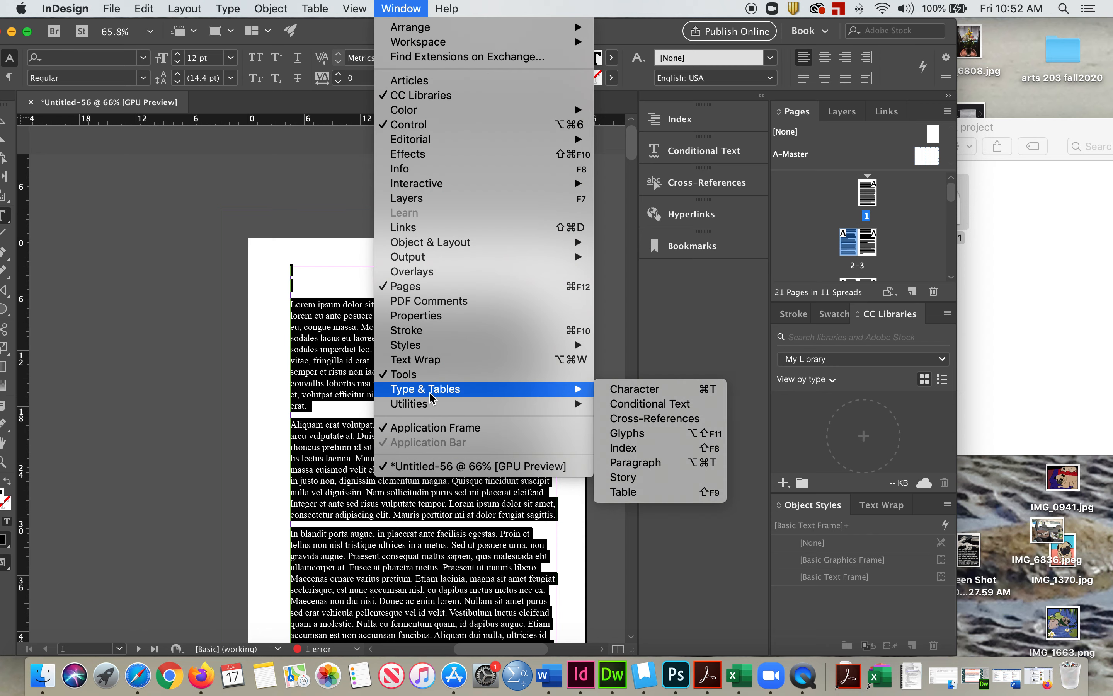
click(701, 462)
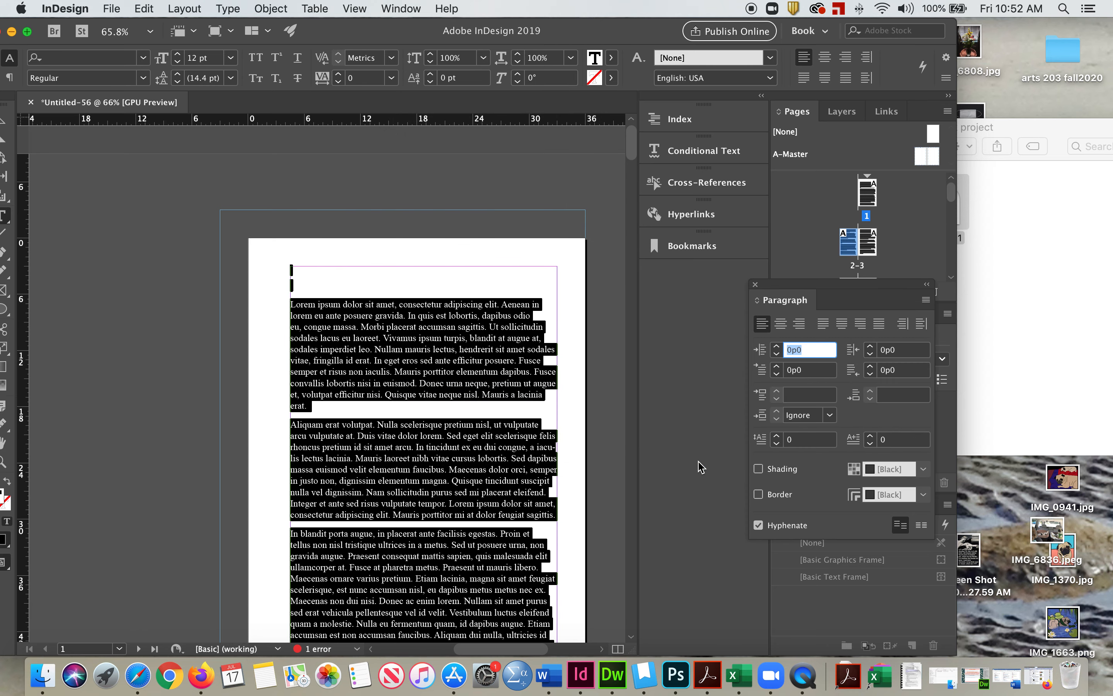
Step: Widen the application window and reposition the floating Paragraph controls beside the page
drag(562, 27, 544, 5)
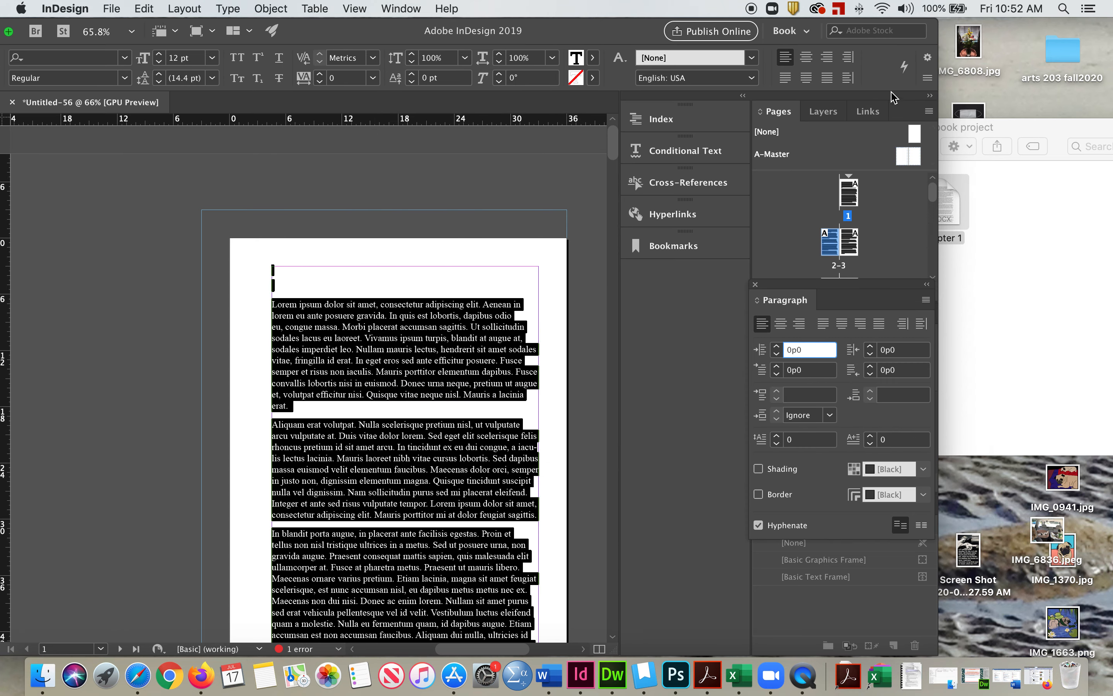
drag(937, 71, 1098, 70)
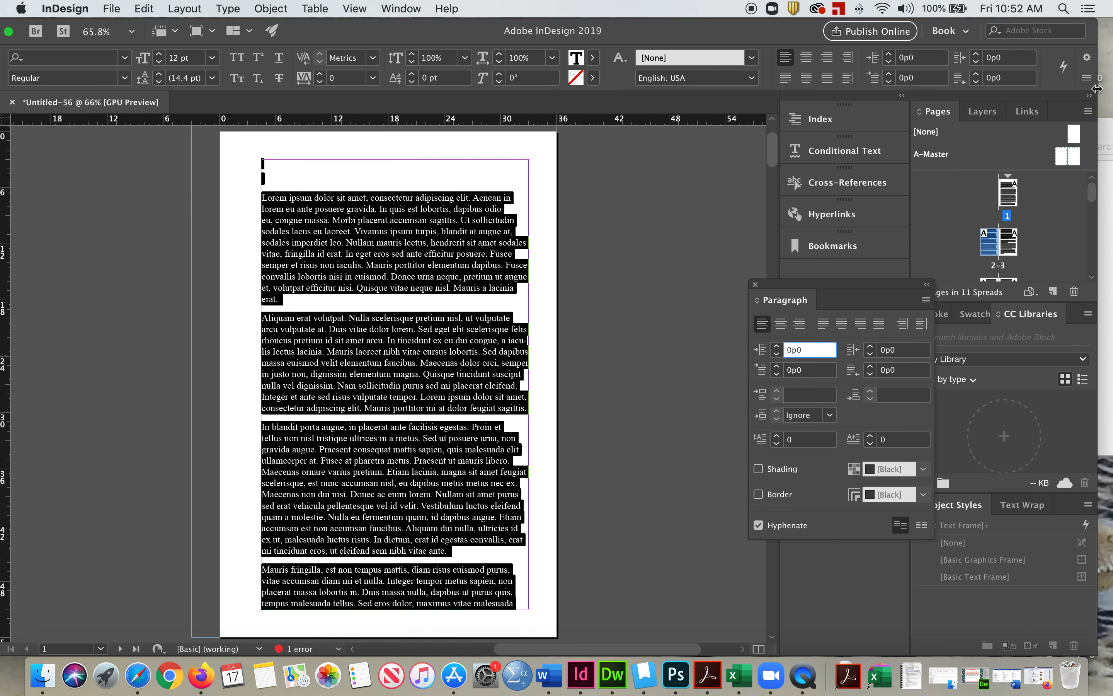
drag(828, 298, 840, 279)
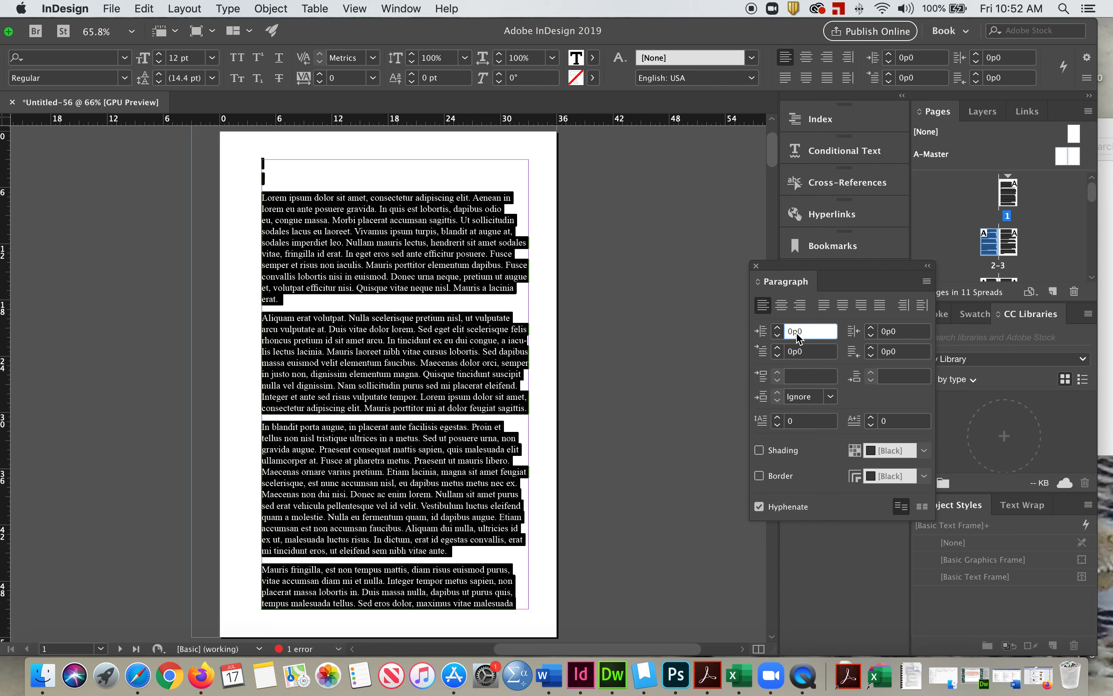
Step: Try increasing the selected text's left indent to 0p5, and return it to 0p0
click(811, 329)
click(778, 328)
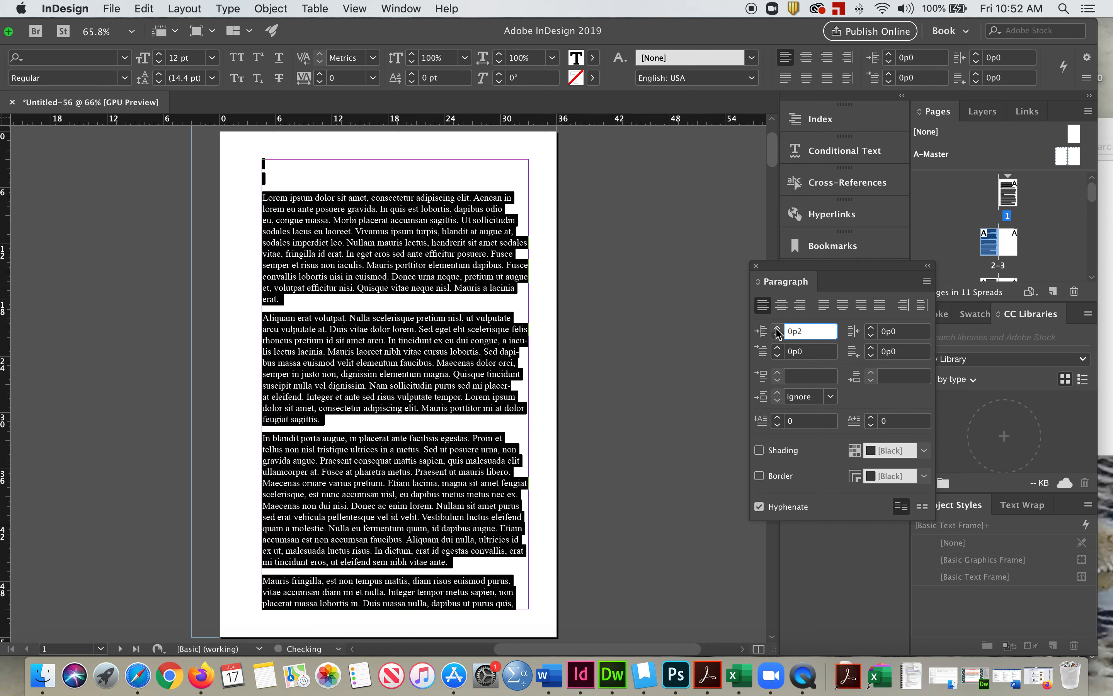
click(777, 329)
click(777, 328)
click(777, 328)
click(778, 328)
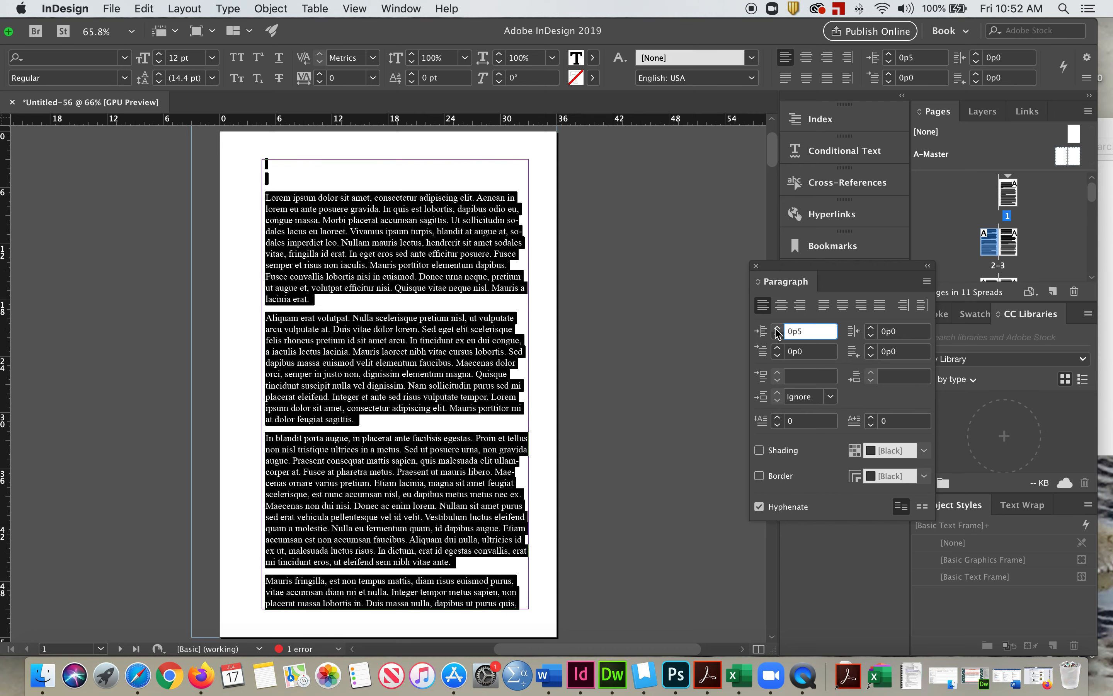
click(777, 336)
click(778, 336)
click(778, 336)
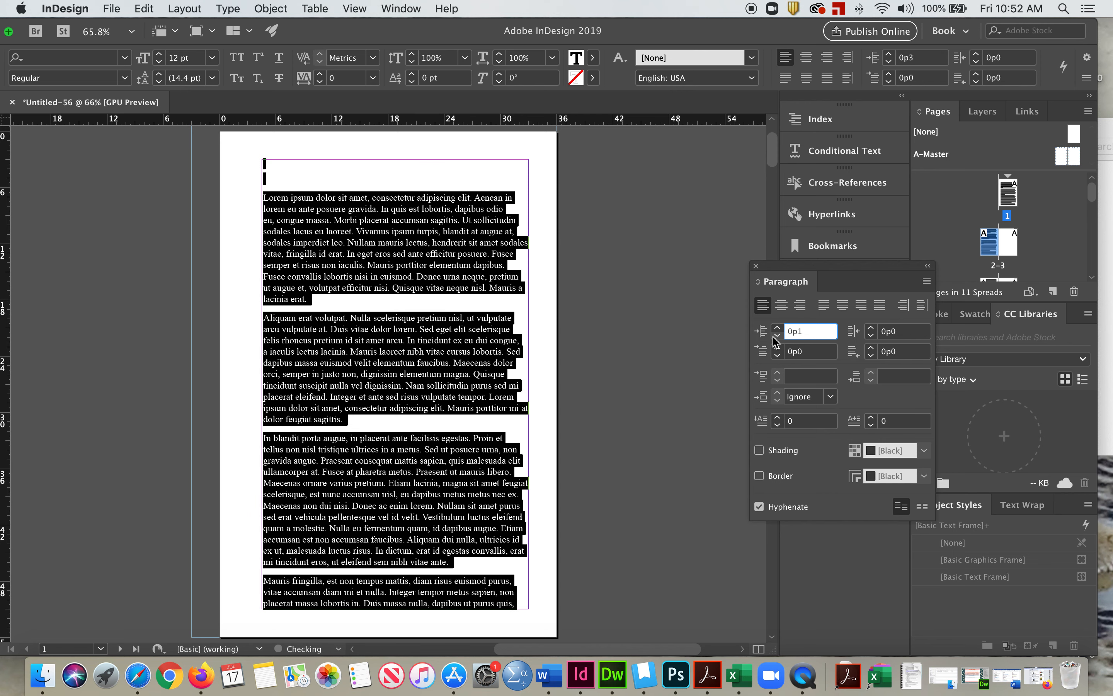
click(777, 336)
click(777, 337)
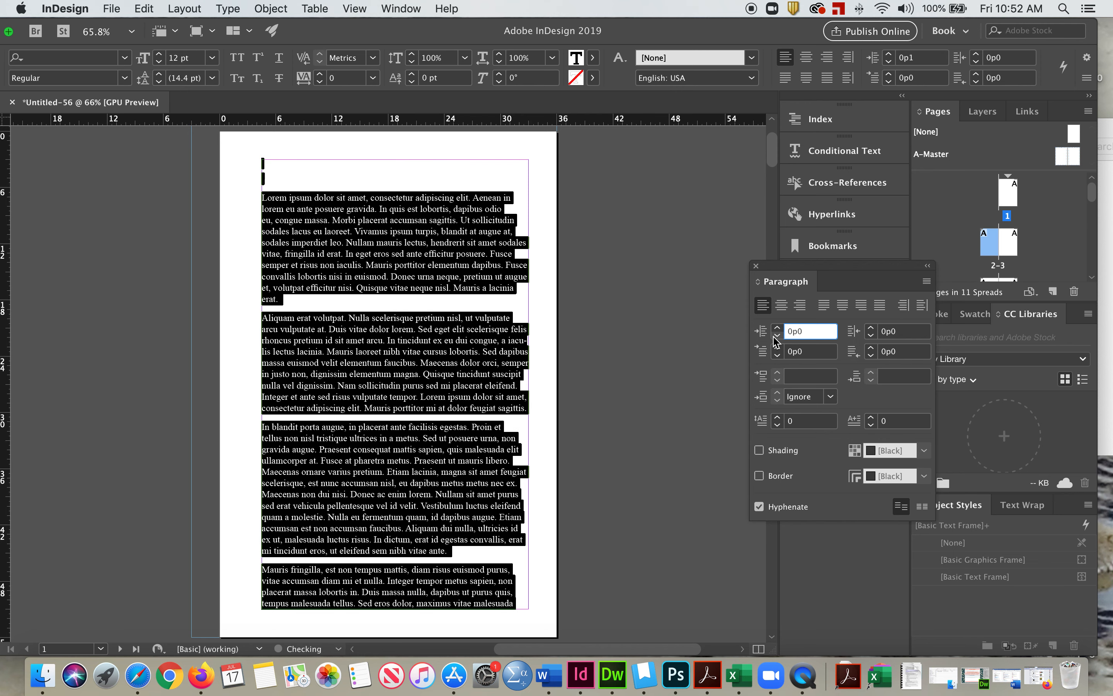
Step: Set the selected paragraphs' first-line indent to 2p4 and the space before each paragraph to .125
click(779, 357)
click(676, 367)
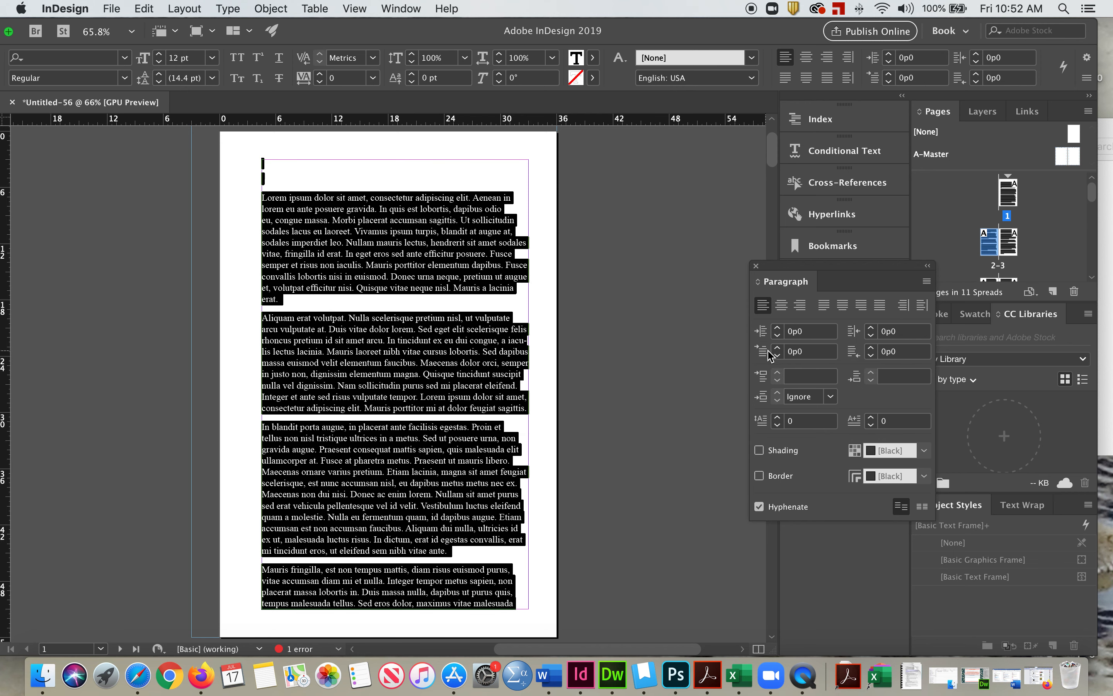
click(778, 348)
click(778, 348)
click(778, 348)
click(777, 348)
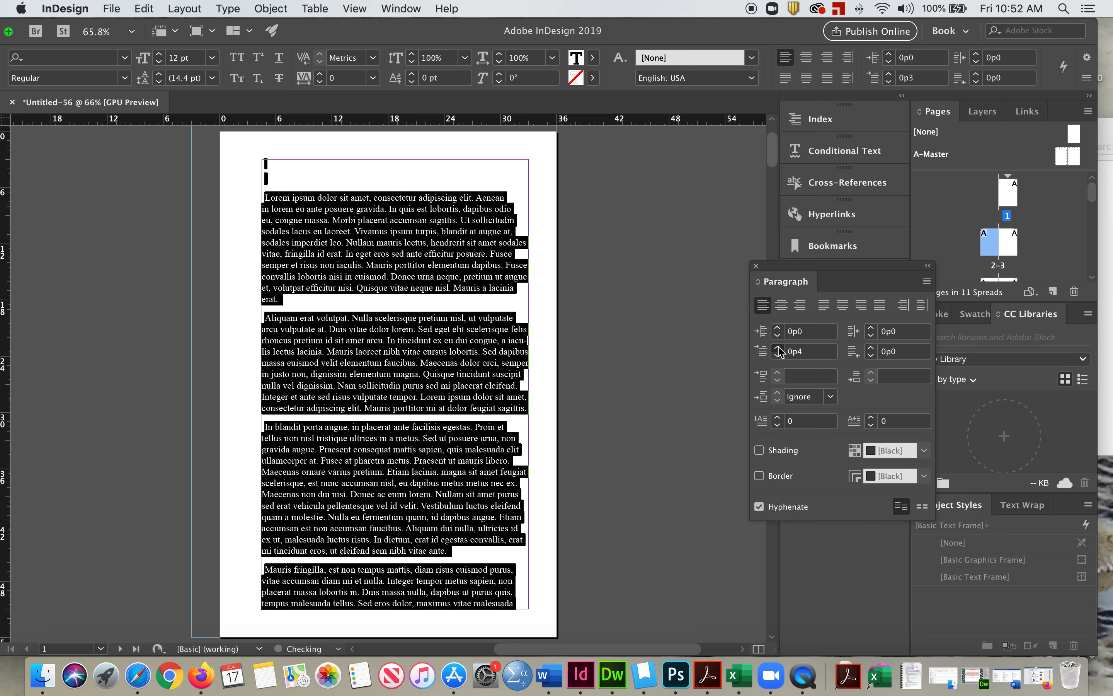
click(778, 349)
click(778, 349)
click(779, 349)
click(778, 349)
click(779, 349)
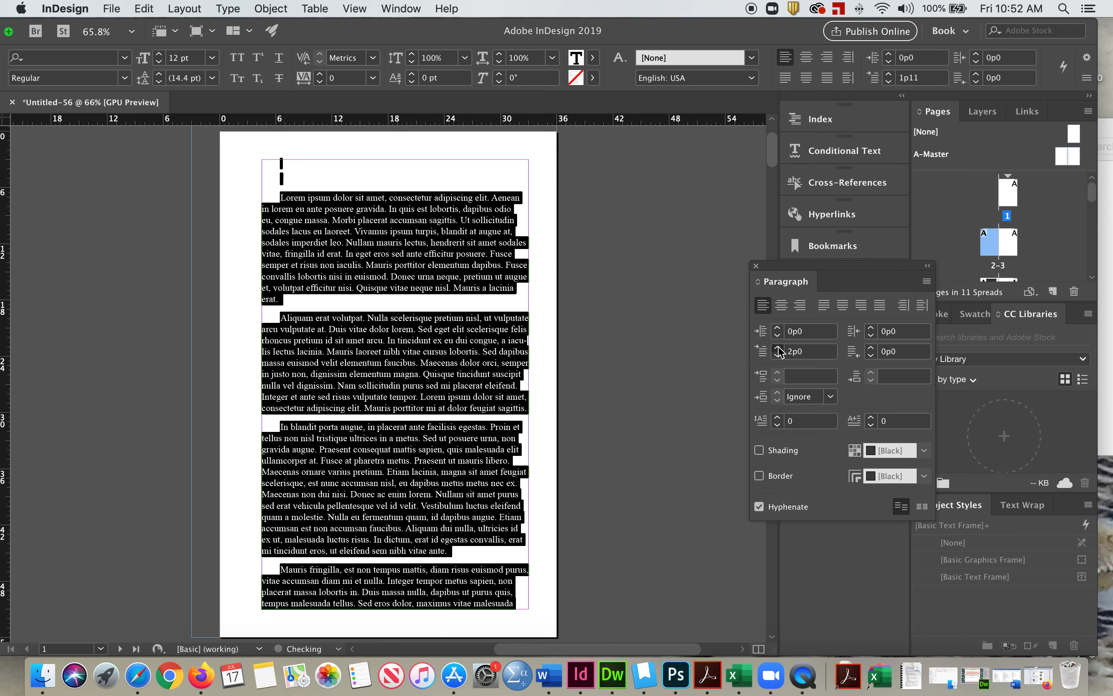
click(778, 349)
click(779, 349)
click(778, 348)
click(778, 348)
click(813, 377)
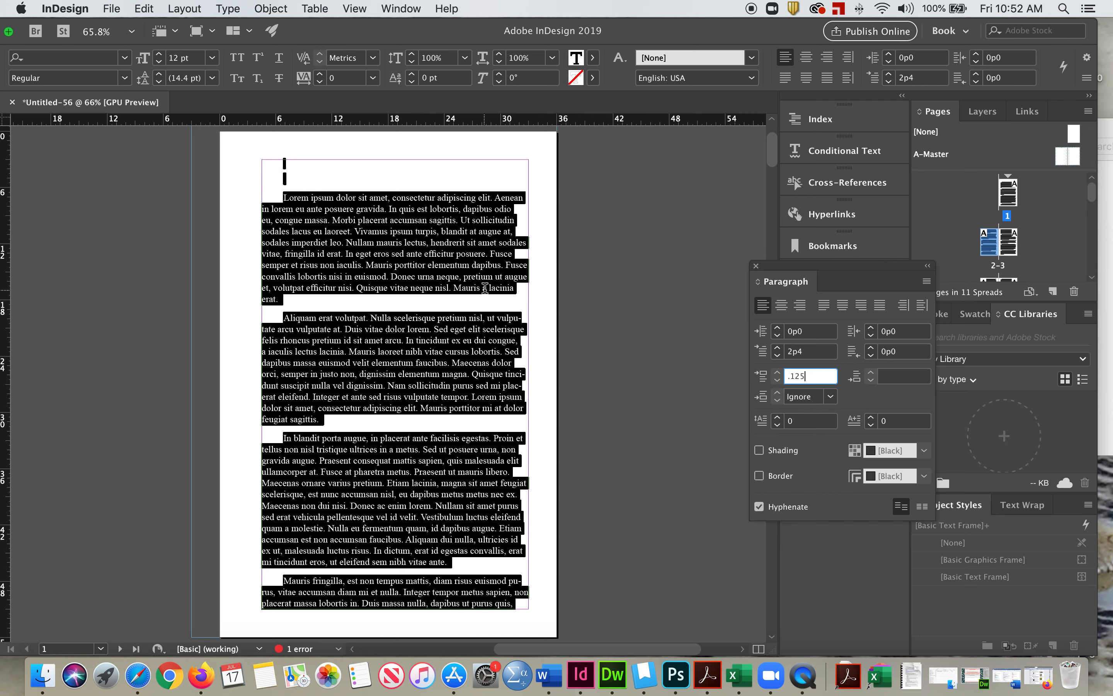
click(541, 322)
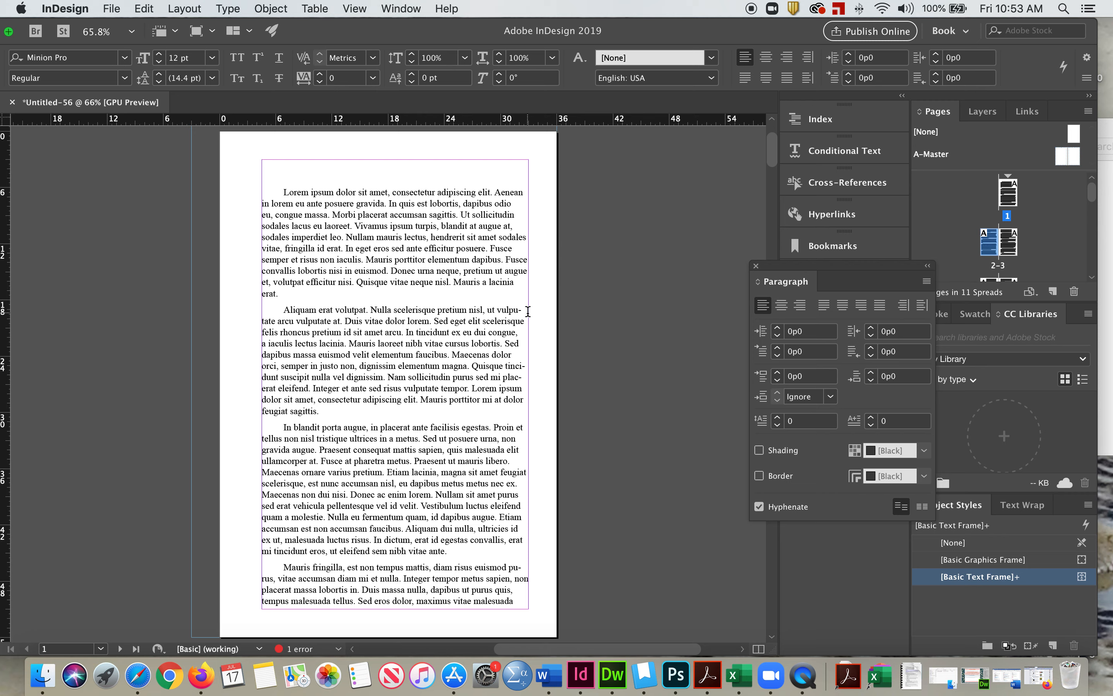
Step: Select the entire story again and set its font to Baskerville
drag(284, 191, 515, 640)
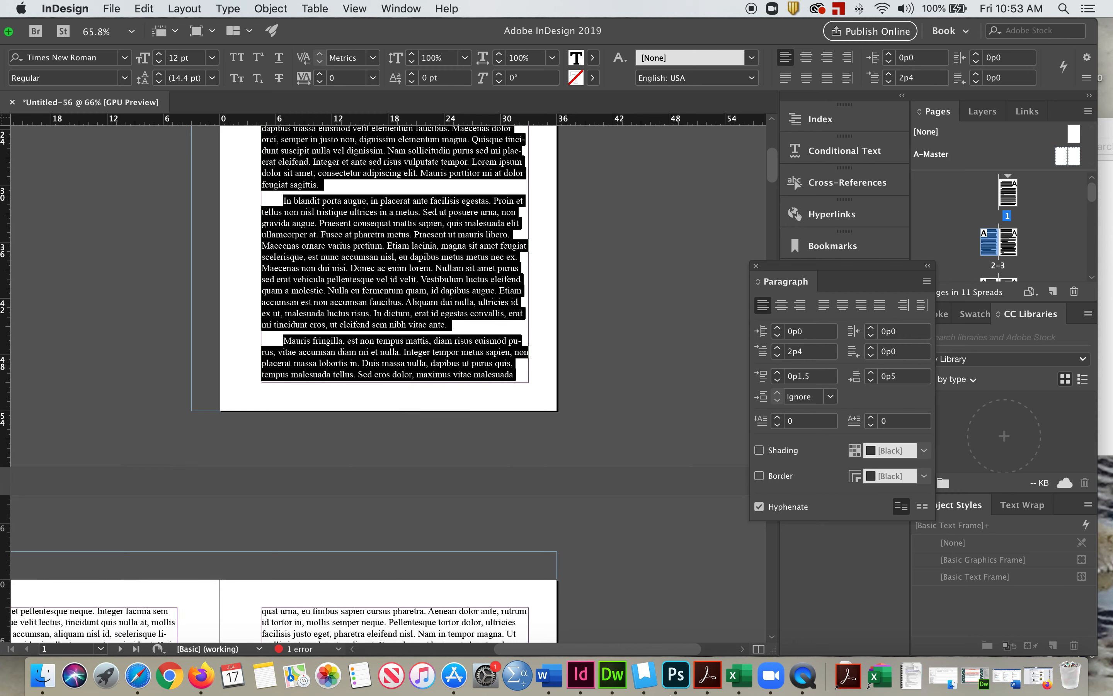
key(super+a)
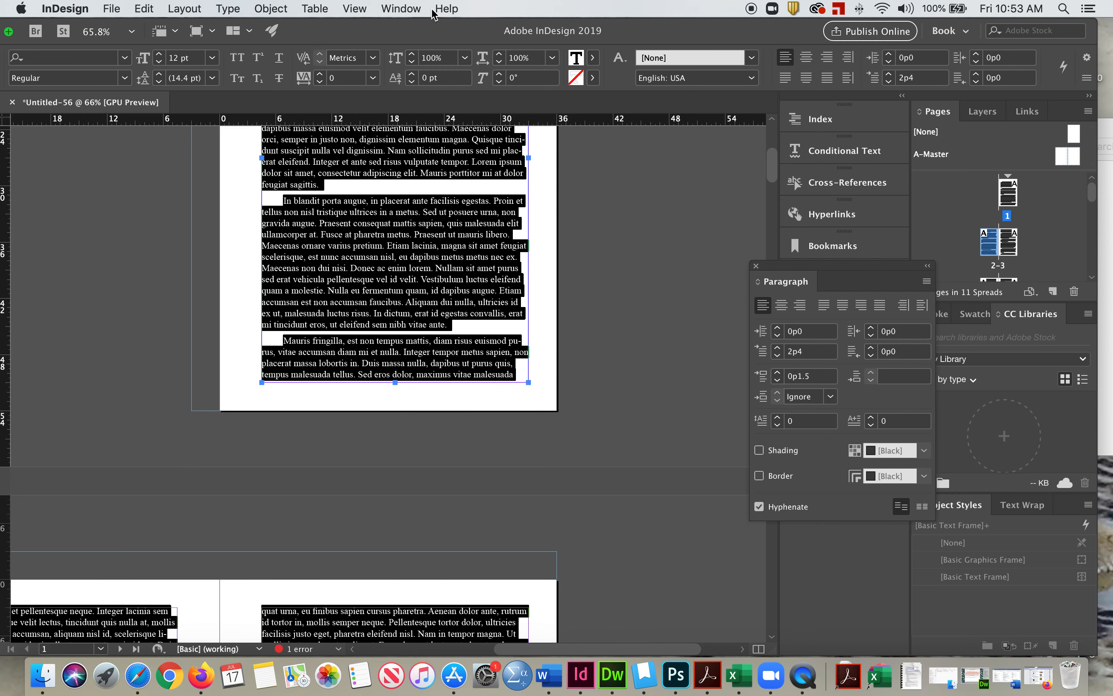
double_click(428, 27)
click(258, 58)
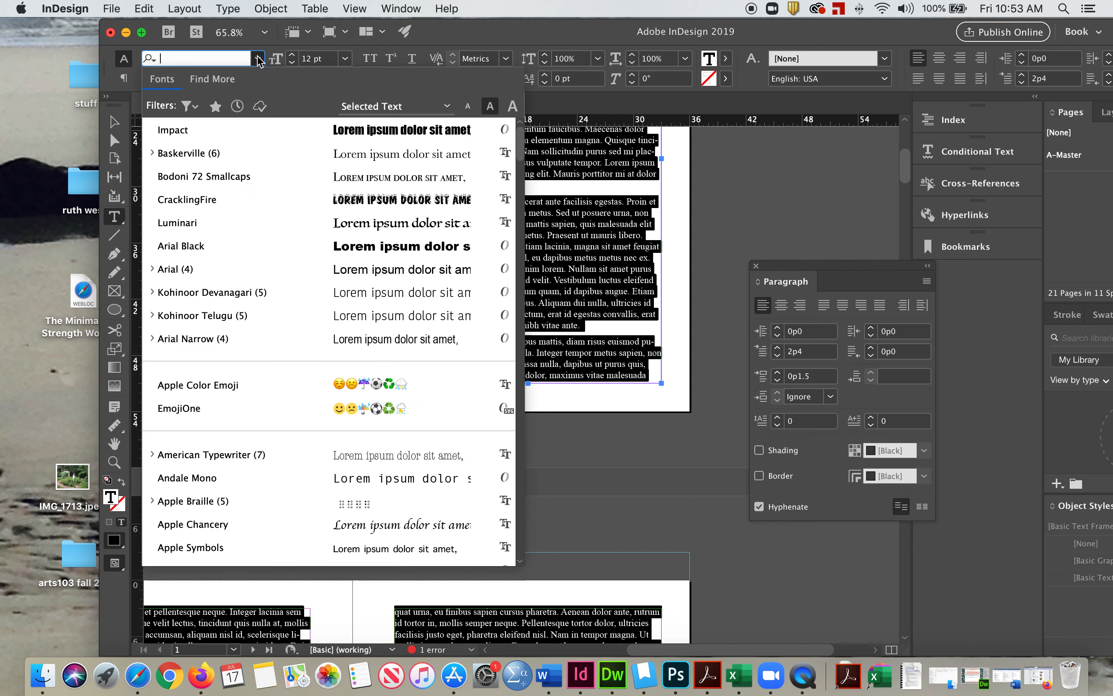
click(249, 157)
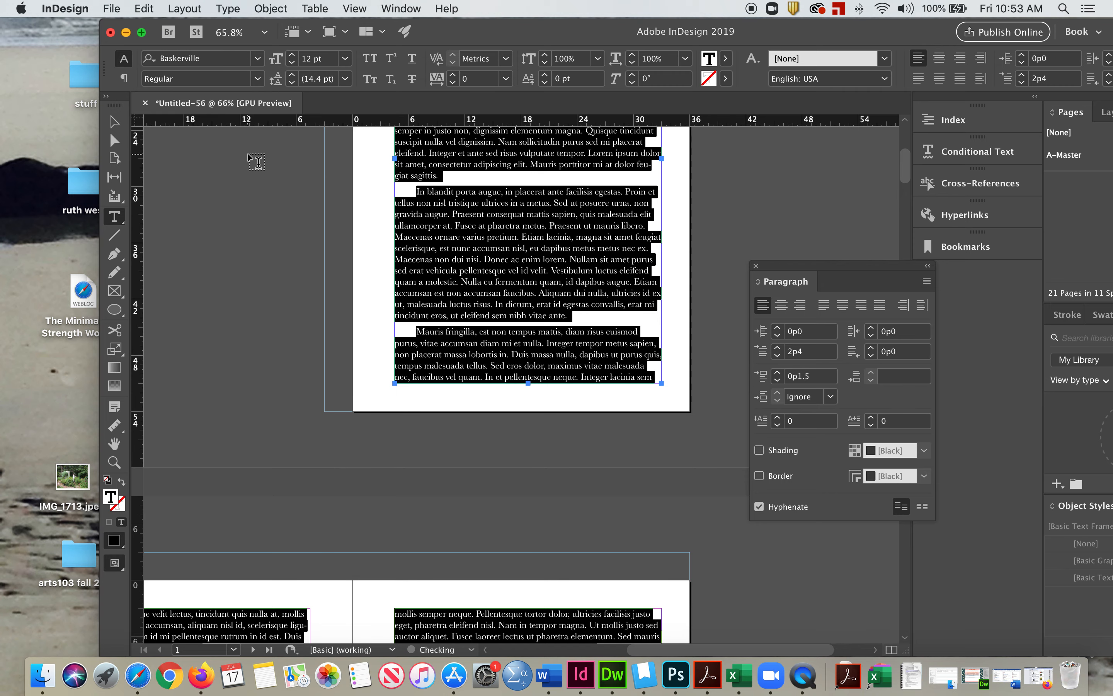
Step: Preview other fonts, including Chalkduster, Bodoni 72 Oldstyle and Big Caslon, on the selected story and keep Baskerville
click(258, 58)
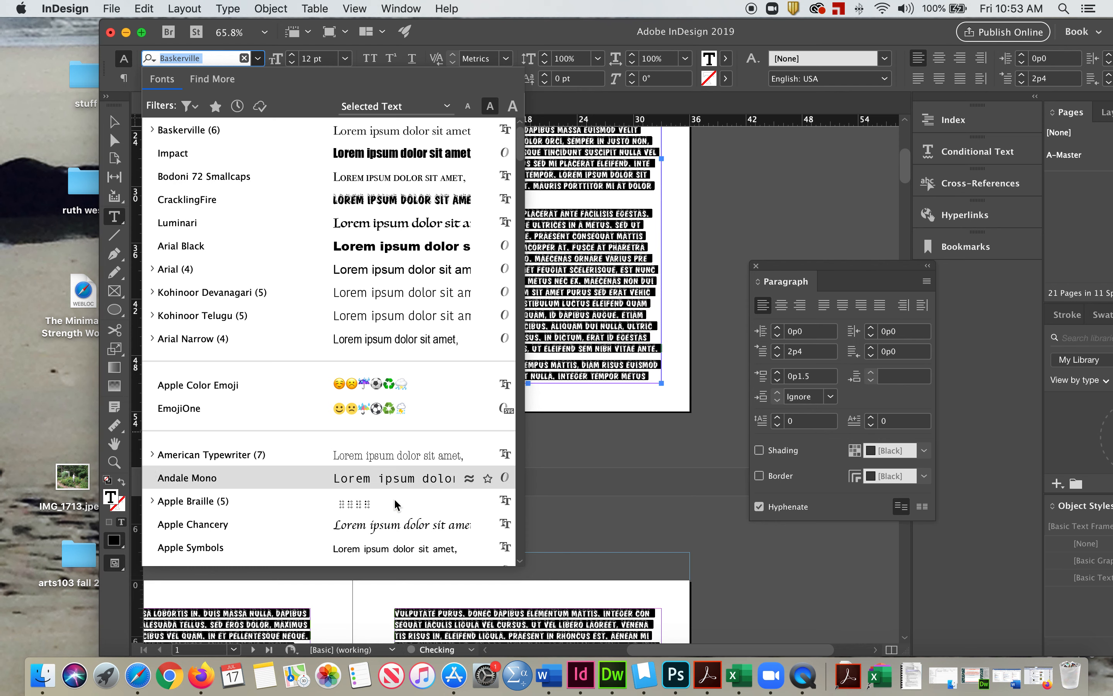
key(Down)
key(Down)
key(Down)
key(Down)
key(Down)
key(Down)
key(Down)
key(Down)
key(Down)
key(Down)
key(Down)
key(Down)
key(Down)
key(Down)
key(Down)
key(Down)
key(Down)
key(Down)
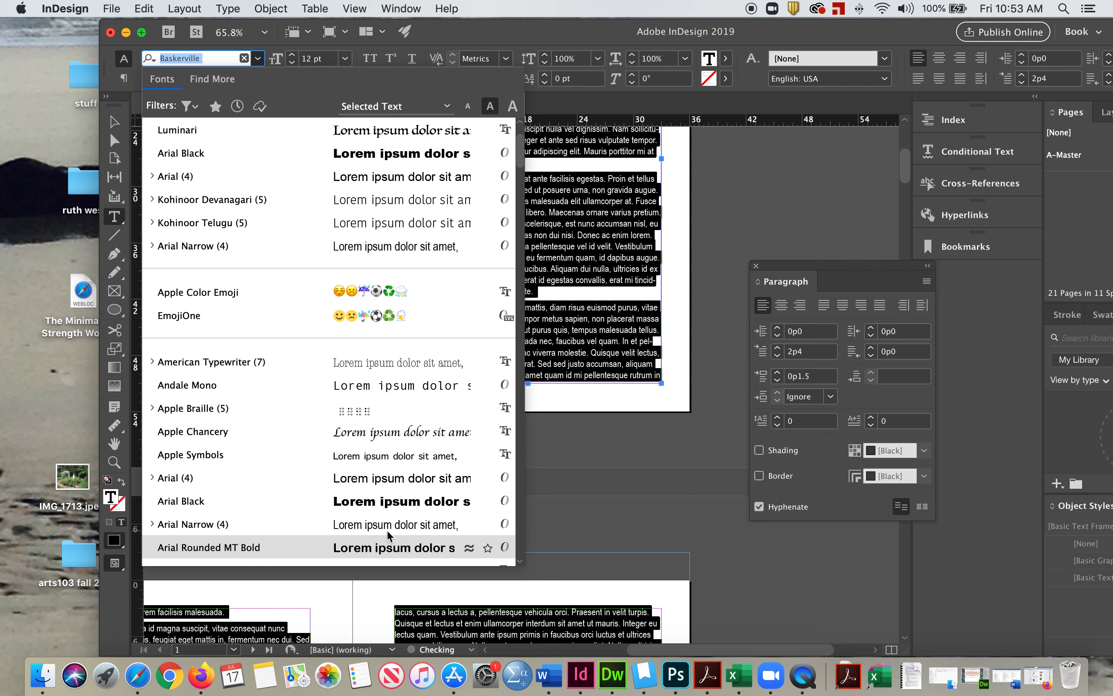
key(Down)
key(Down)
key(Down)
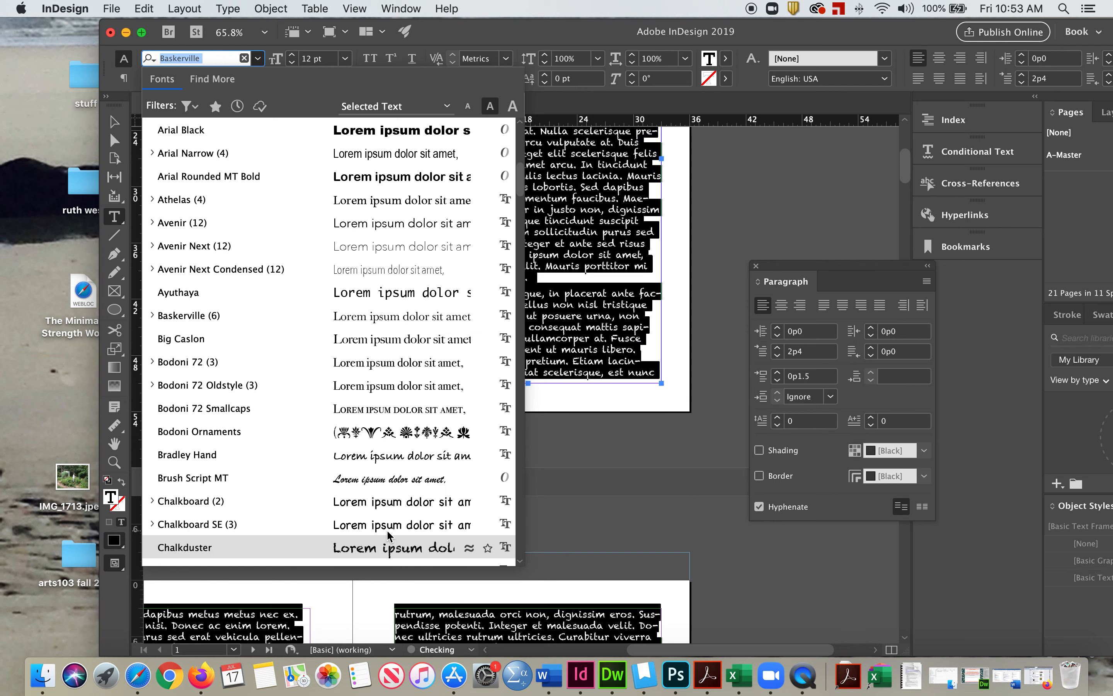
key(Up)
key(Up)
key(Up)
key(Up)
key(Up)
key(Up)
key(Up)
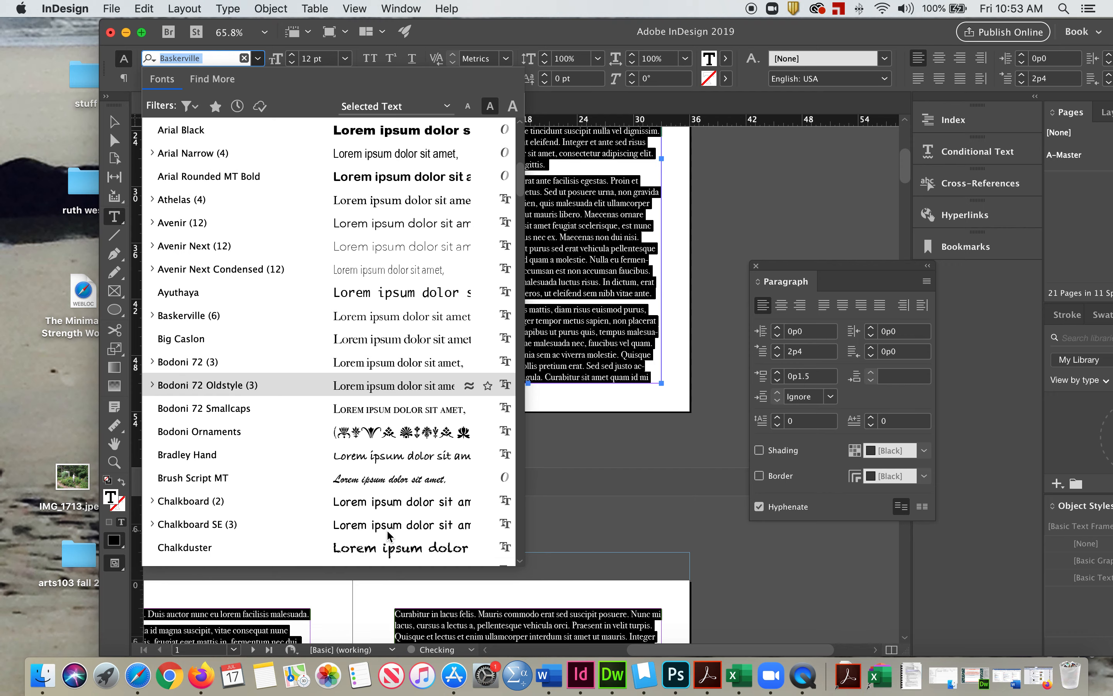
key(Up)
key(Up)
key(Up)
key(Up)
key(Up)
key(Up)
key(Up)
key(Up)
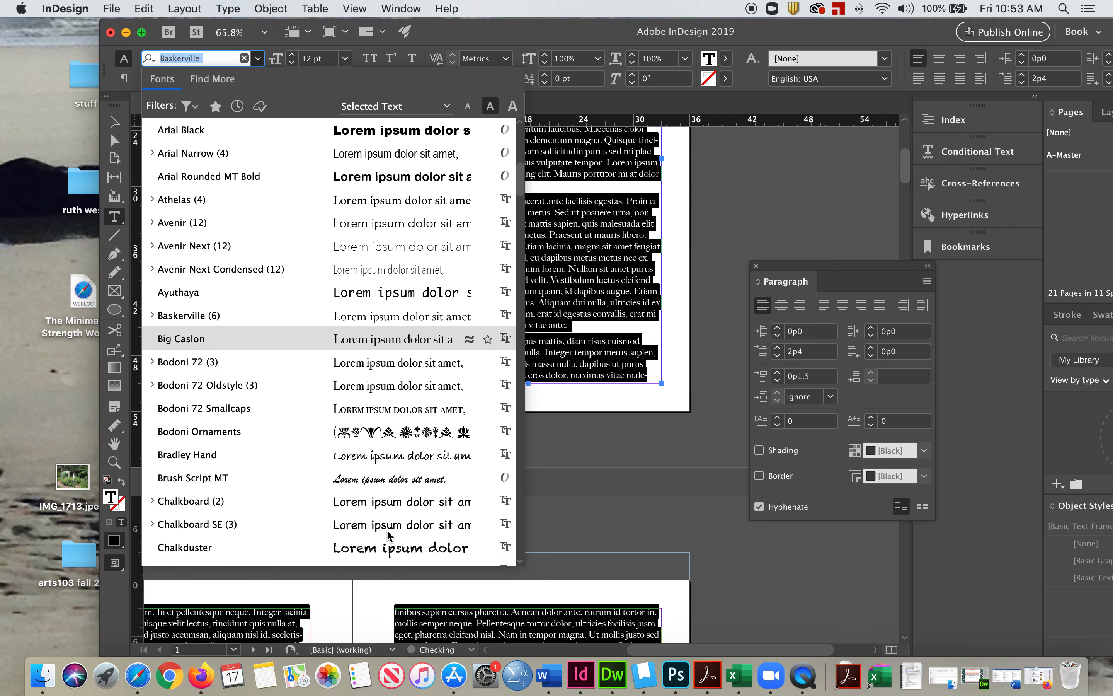
key(Up)
key(Up)
key(Up)
key(Up)
key(Up)
key(Up)
key(Up)
key(Up)
key(Up)
key(Up)
key(Up)
key(Up)
key(Up)
key(Up)
key(Up)
key(Up)
key(Up)
key(Up)
key(Up)
key(Up)
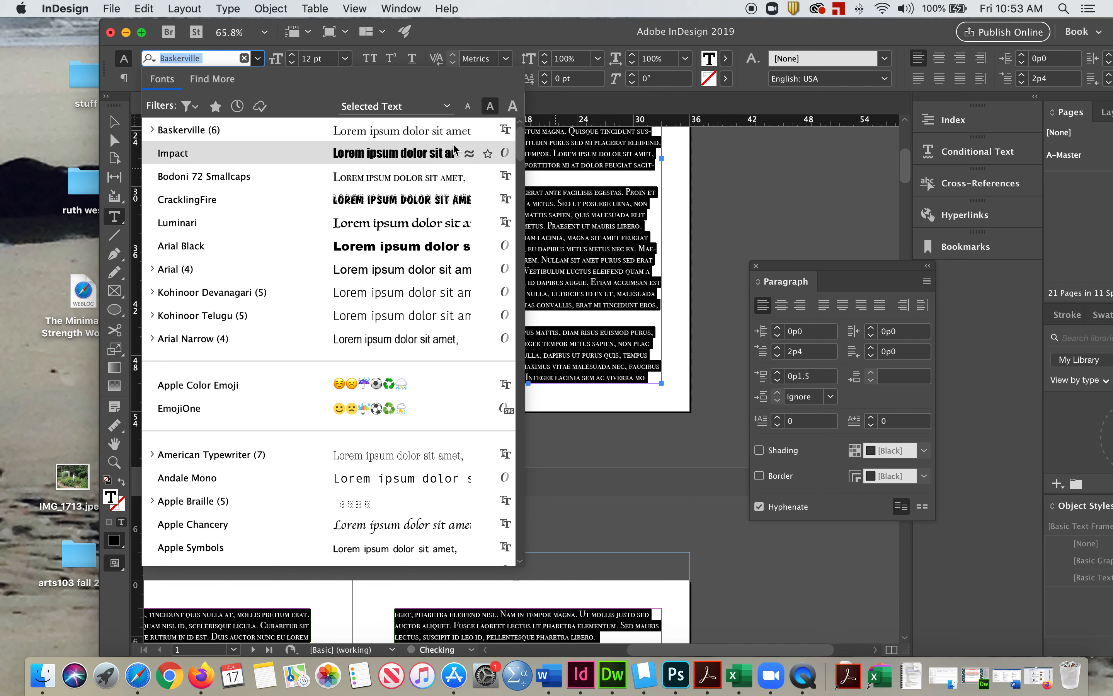
click(286, 132)
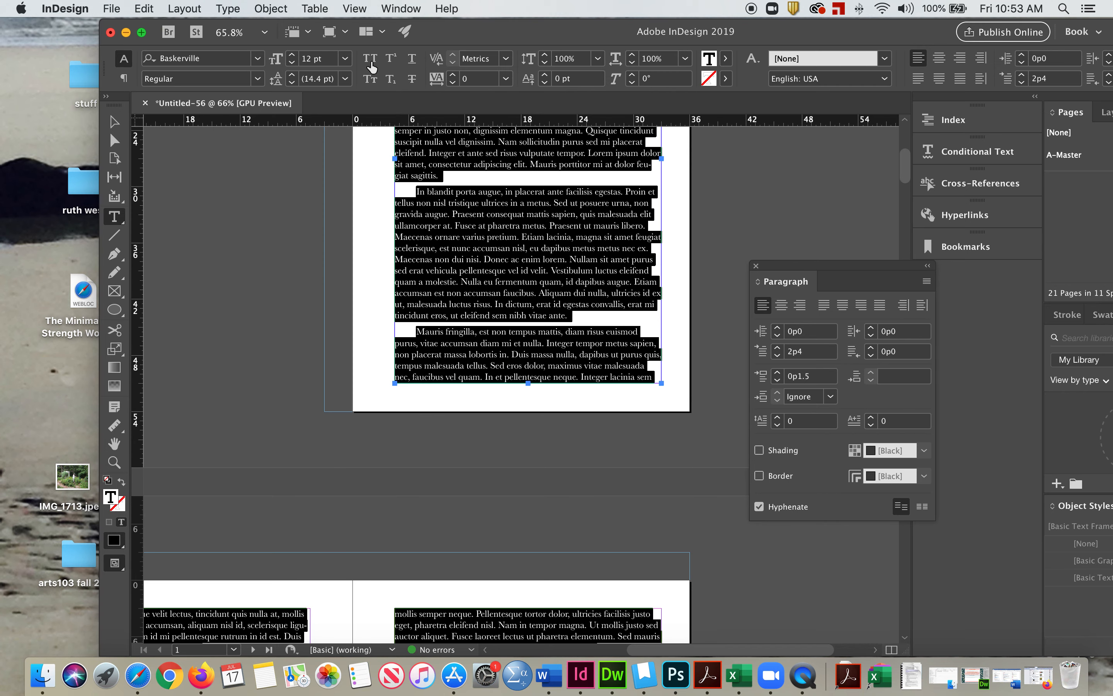
Step: Set the selected story's font size to 10 pt and deselect the text
click(345, 59)
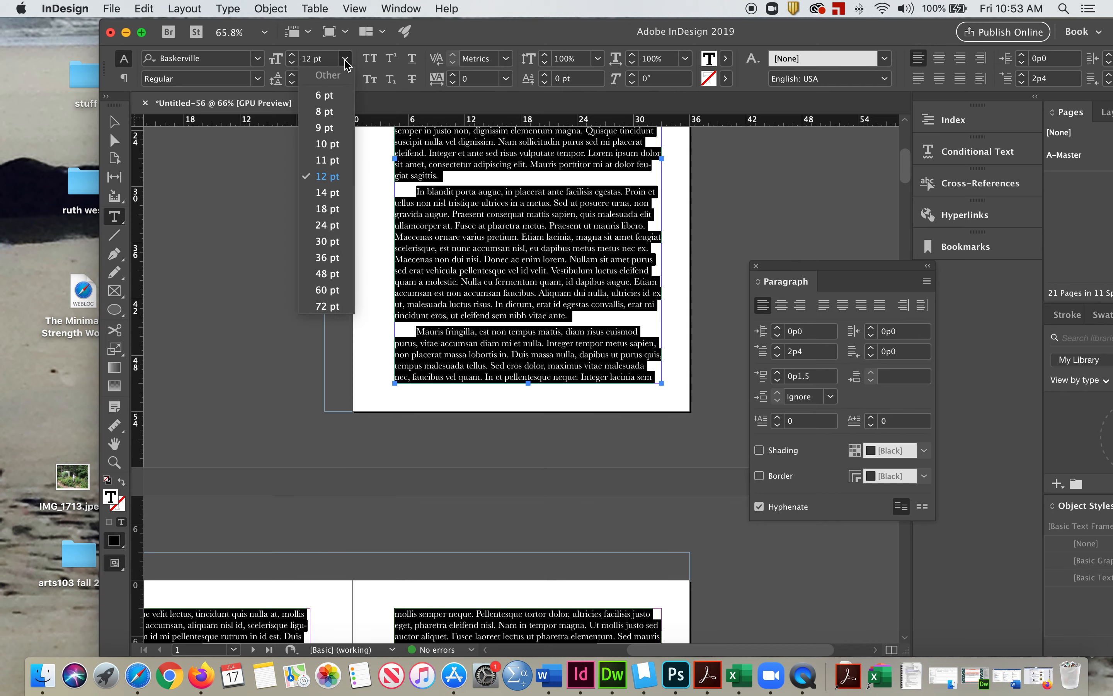
click(334, 145)
click(292, 181)
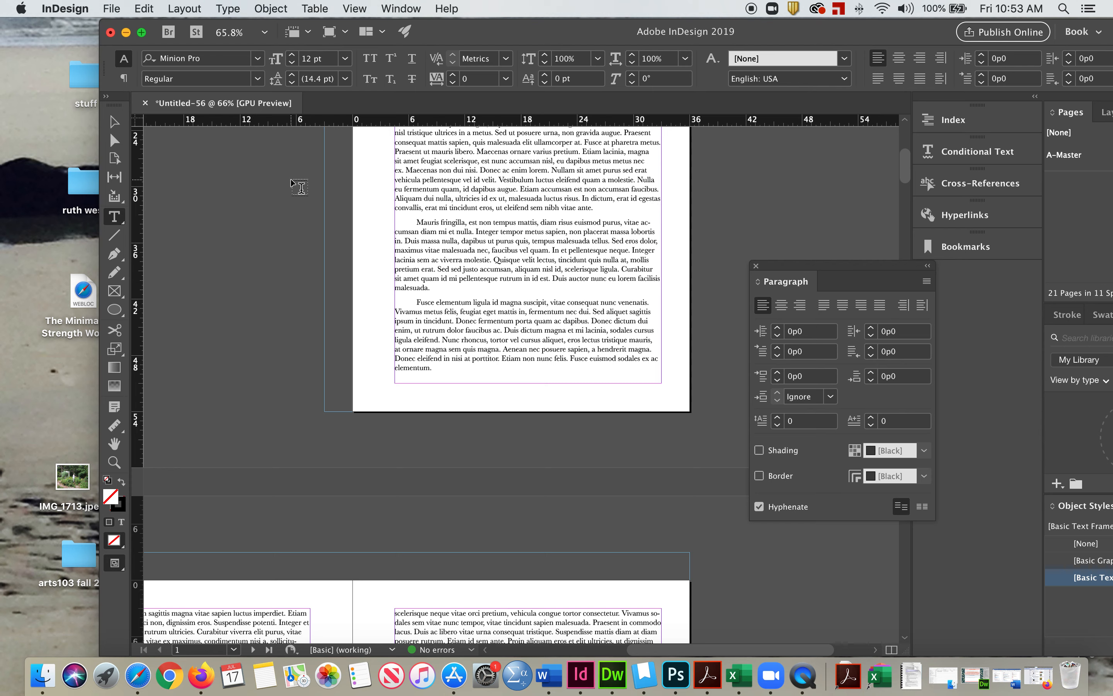
Step: Show the whole first page and select page 1 among the page thumbnails, shifting the application window to reach them
scroll(905, 167, up, 1)
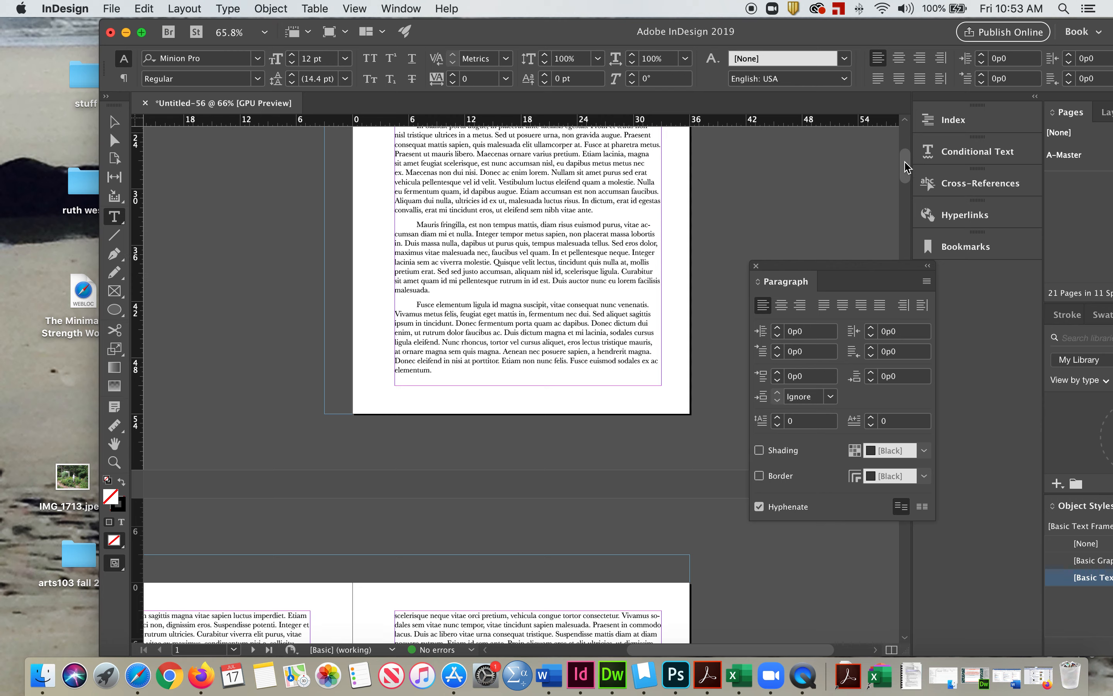
mouse_move(905, 166)
mouse_down()
mouse_move(900, 131)
mouse_move(900, 154)
mouse_up()
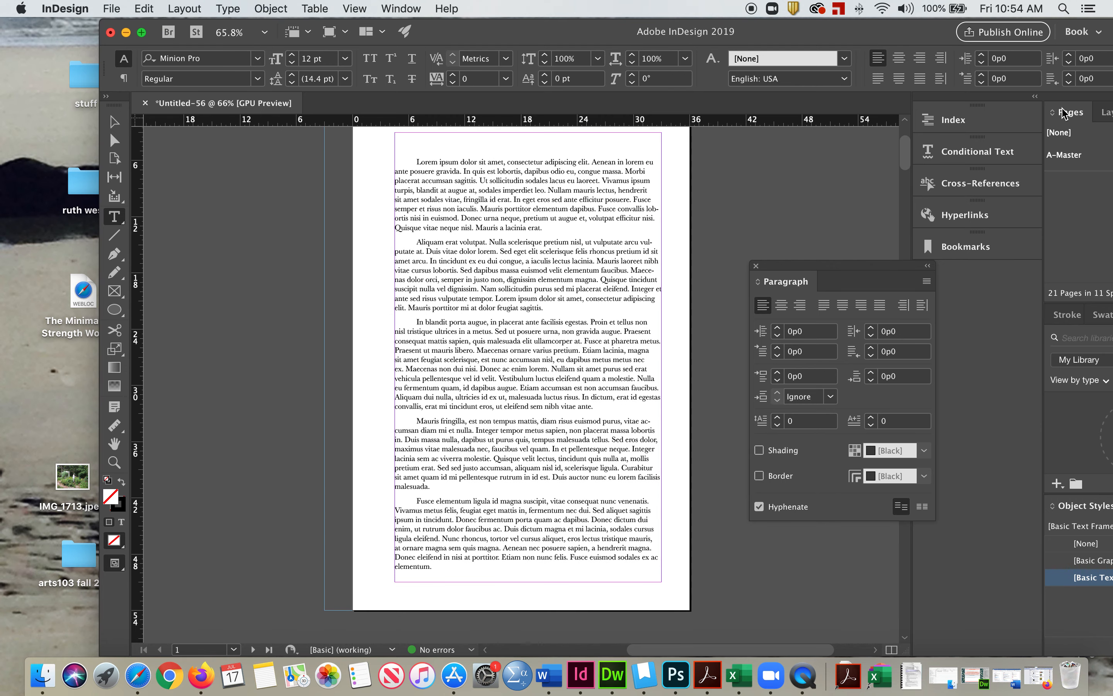
drag(584, 33, 421, 31)
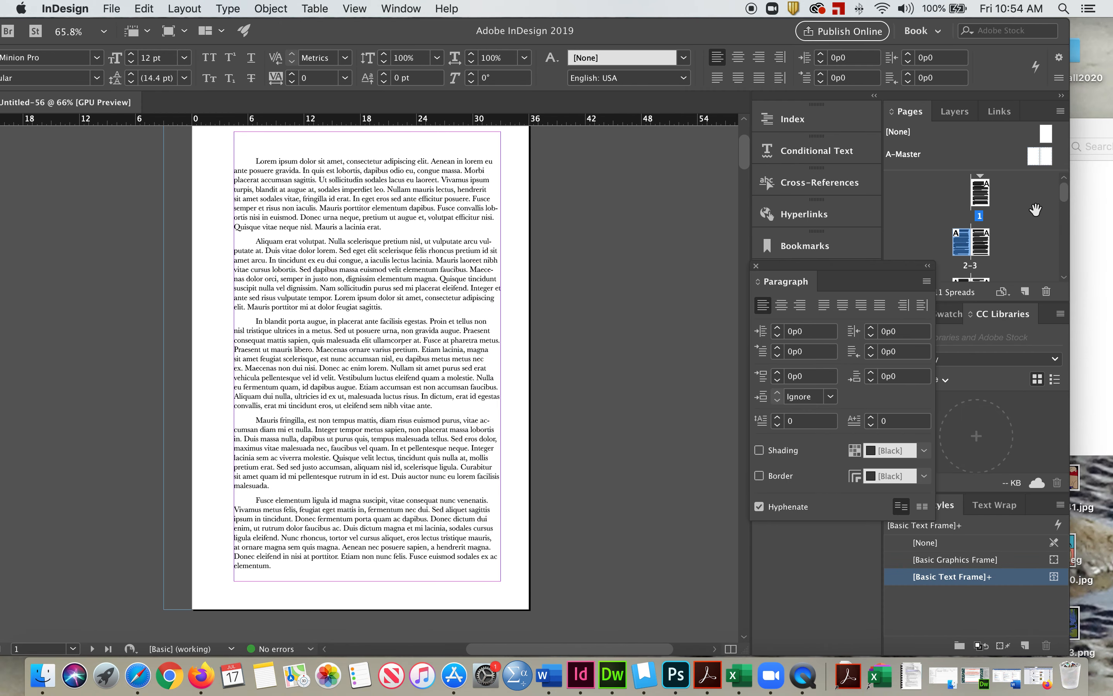
click(987, 193)
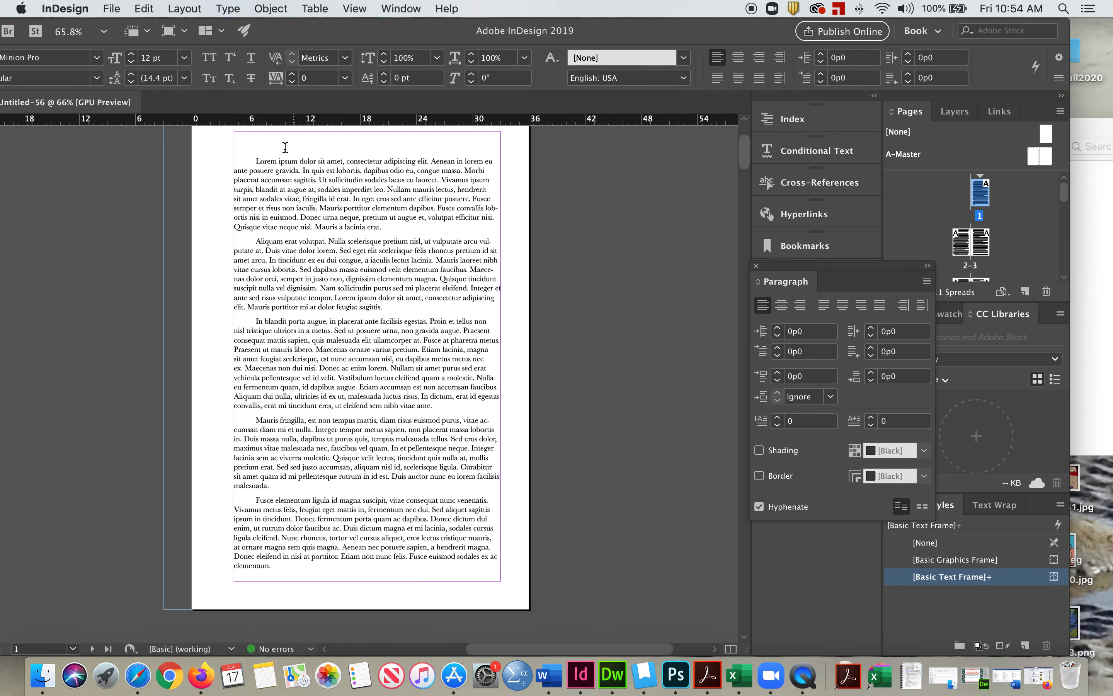
drag(358, 39, 440, 47)
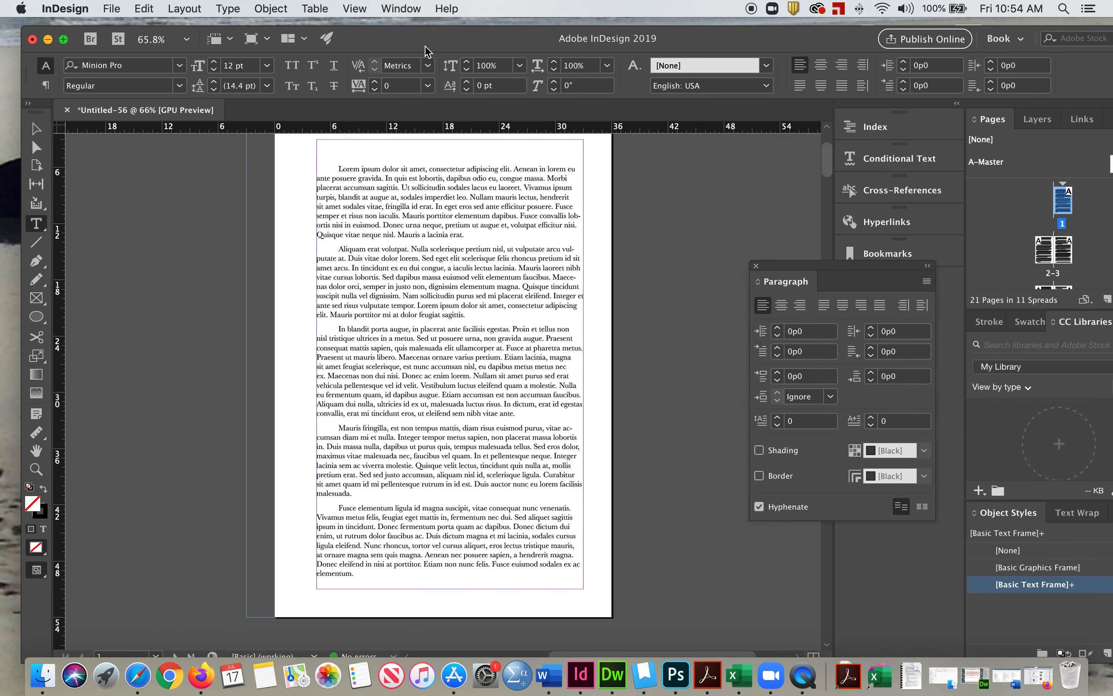
Step: Insert six blank lines before the first paragraph on page 1 to make room for a heading
click(38, 130)
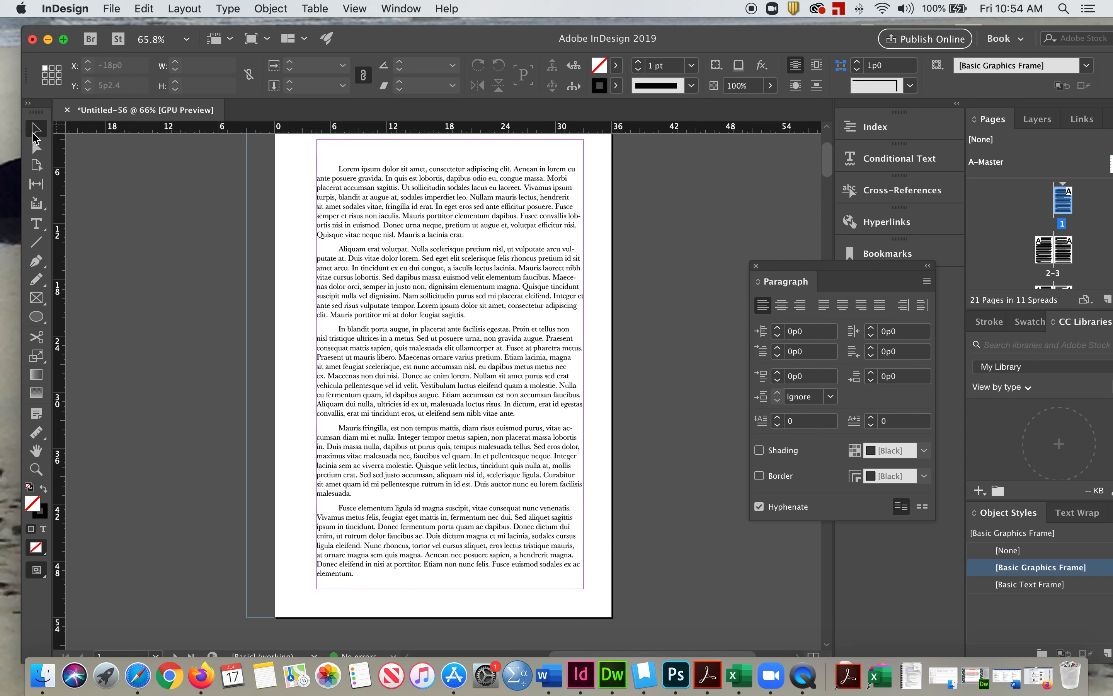
click(36, 224)
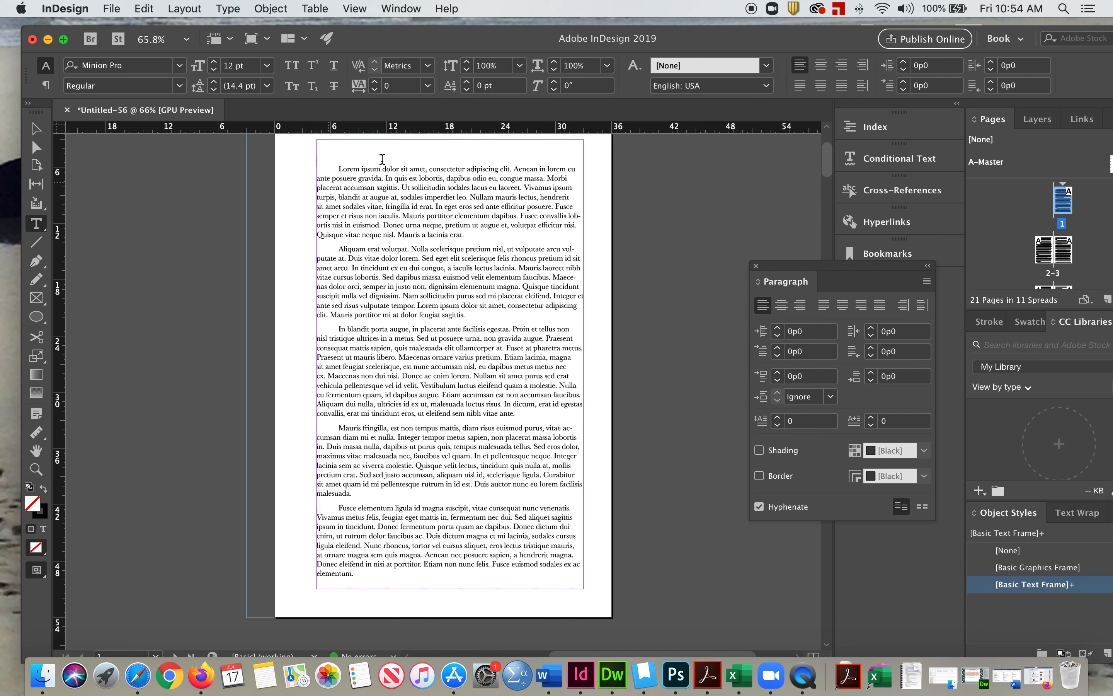
click(339, 163)
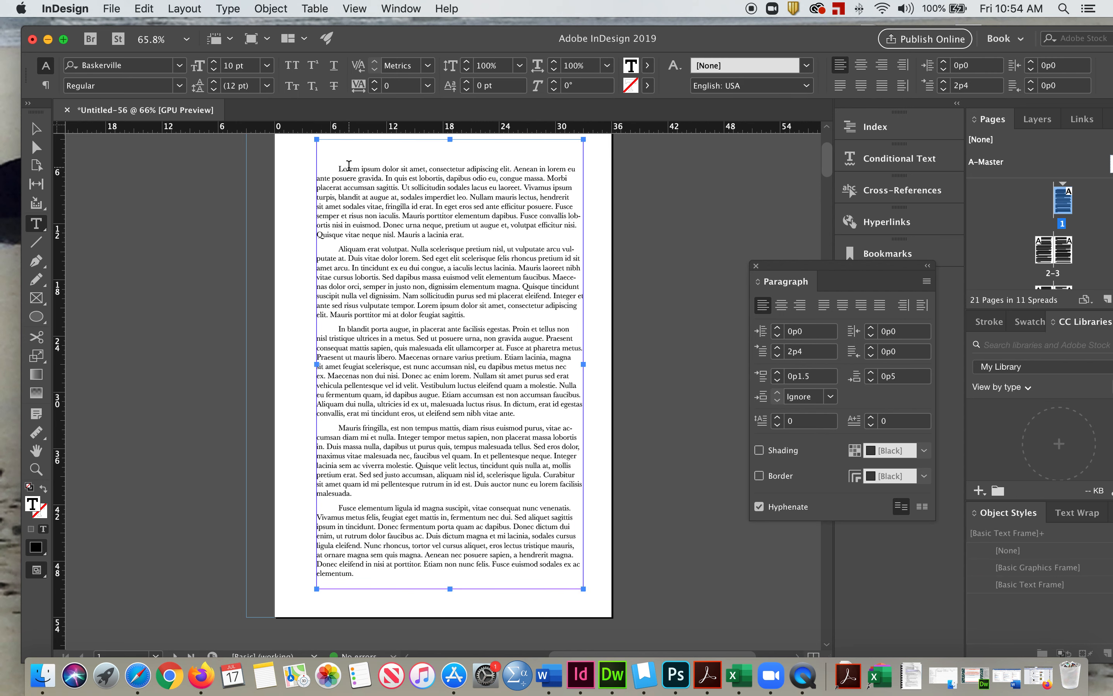
key(Return)
key(Return)
key(Return)
key(Return)
key(Return)
key(Return)
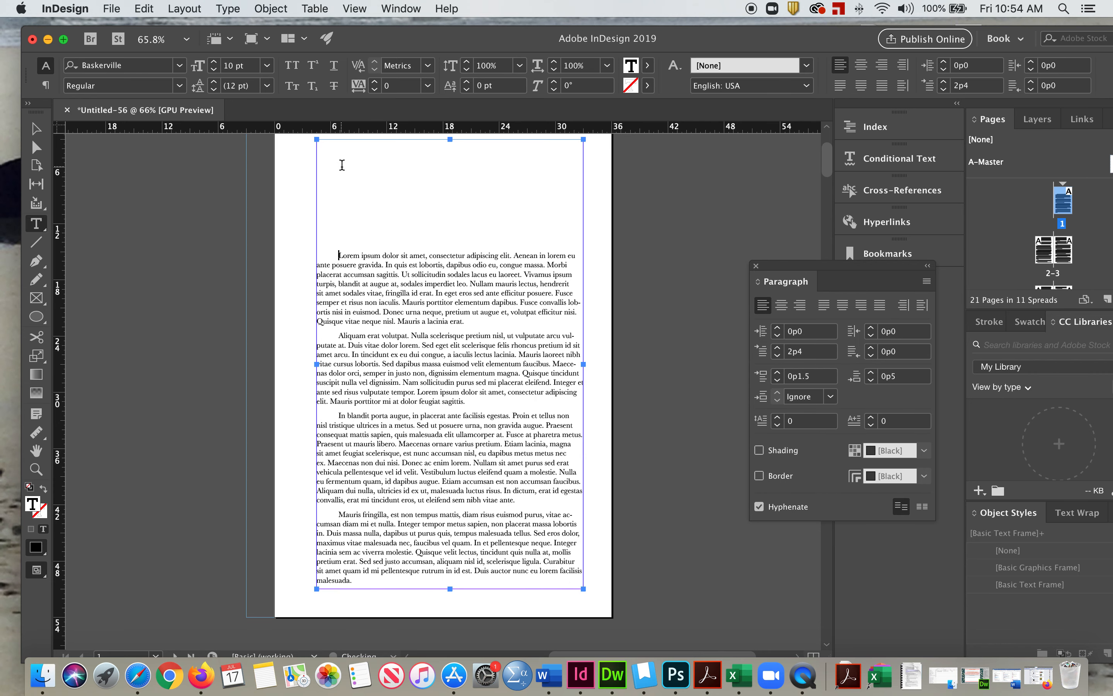
Step: Add the heading text CHAPTER 1 in the blank space above the body text
click(375, 194)
text(CHAPTER 1)
scroll(354, 209, right, 2)
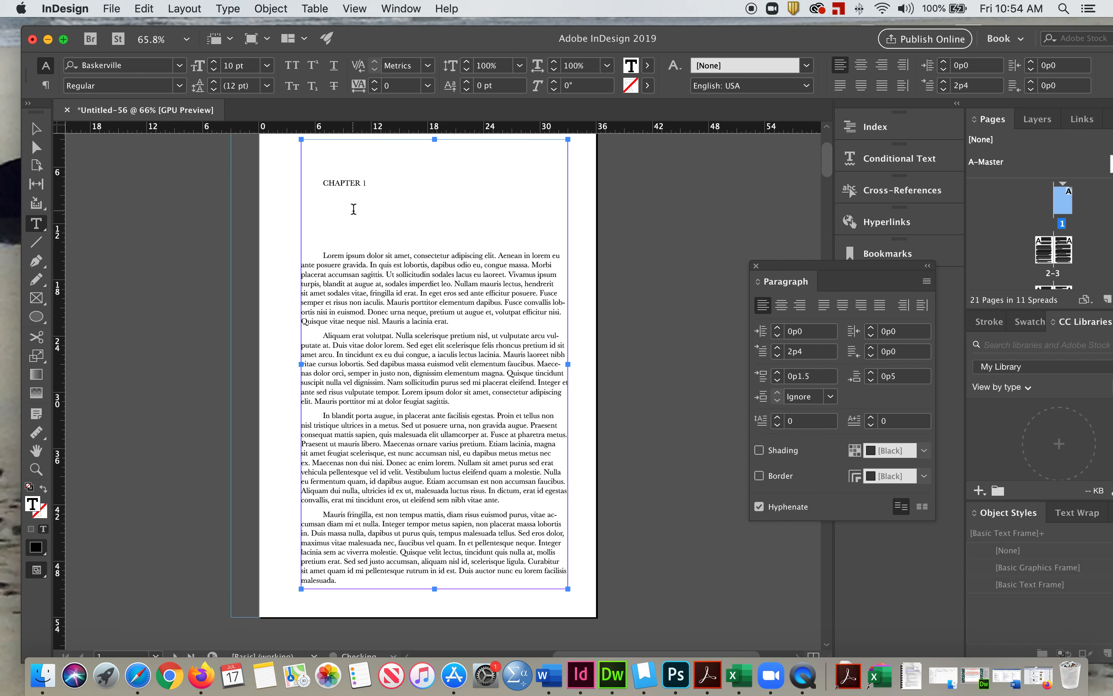
Step: Insert blank lines between the heading and the first body paragraph until the body text starts on page 2
click(323, 255)
key(Return)
key(Return)
key(Return)
key(Return)
key(Return)
key(Return)
key(Return)
key(Return)
key(Return)
key(Return)
key(Return)
key(Return)
key(Return)
key(Return)
key(Return)
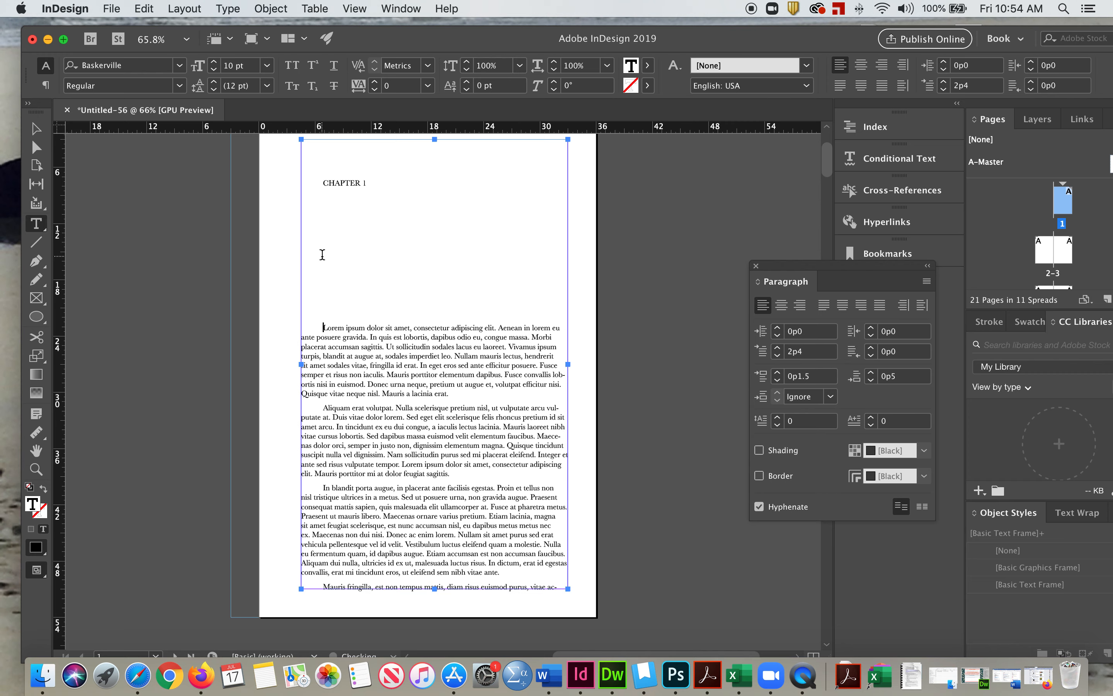
key(Return)
key(Return)
key(Return)
key(Return)
key(Return)
key(Return)
key(Return)
key(Return)
key(Return)
key(Return)
key(Return)
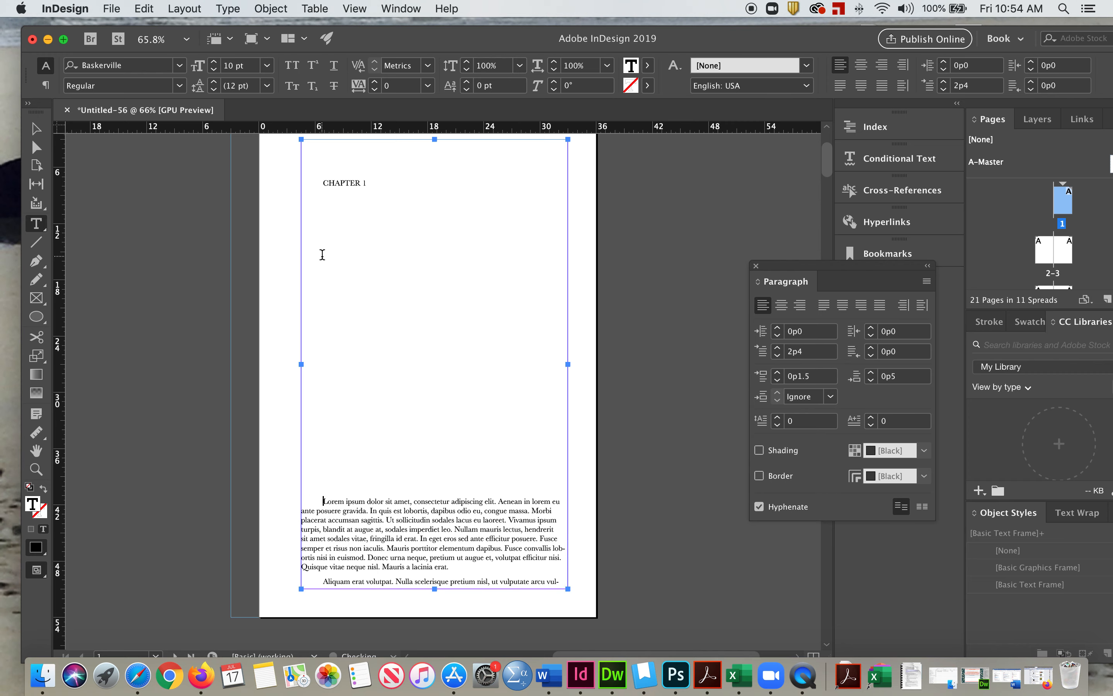
key(Return)
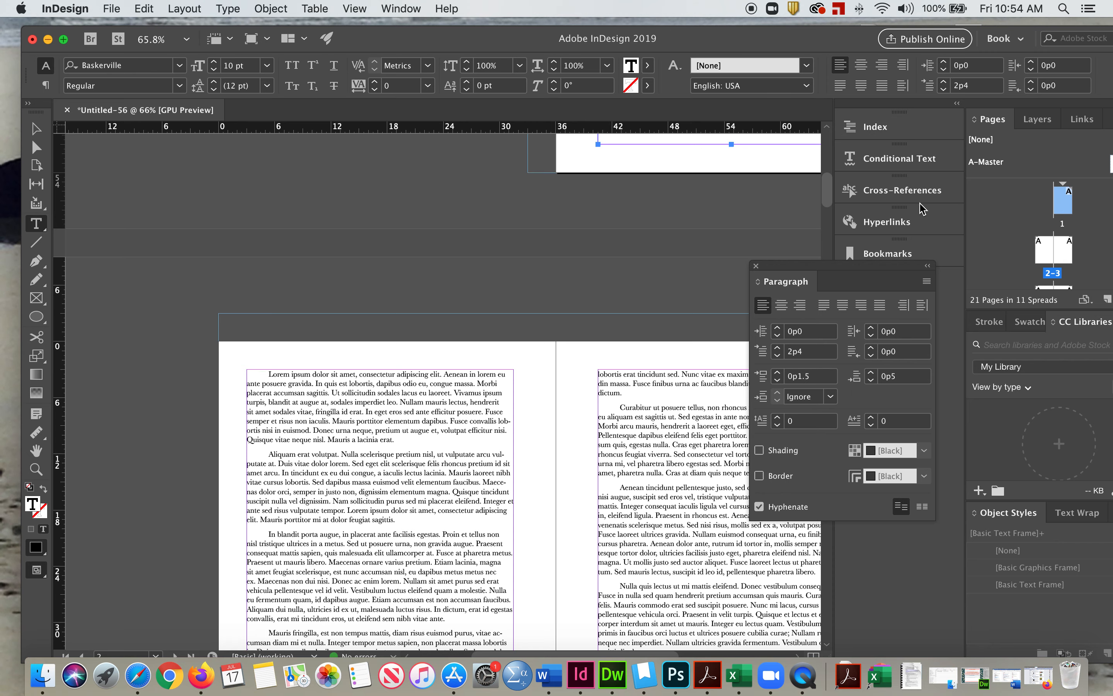
Step: Move the floating Paragraph controls off the page, and resize and reposition the application window to show all of page 1
drag(813, 273, 879, 326)
drag(823, 209, 827, 165)
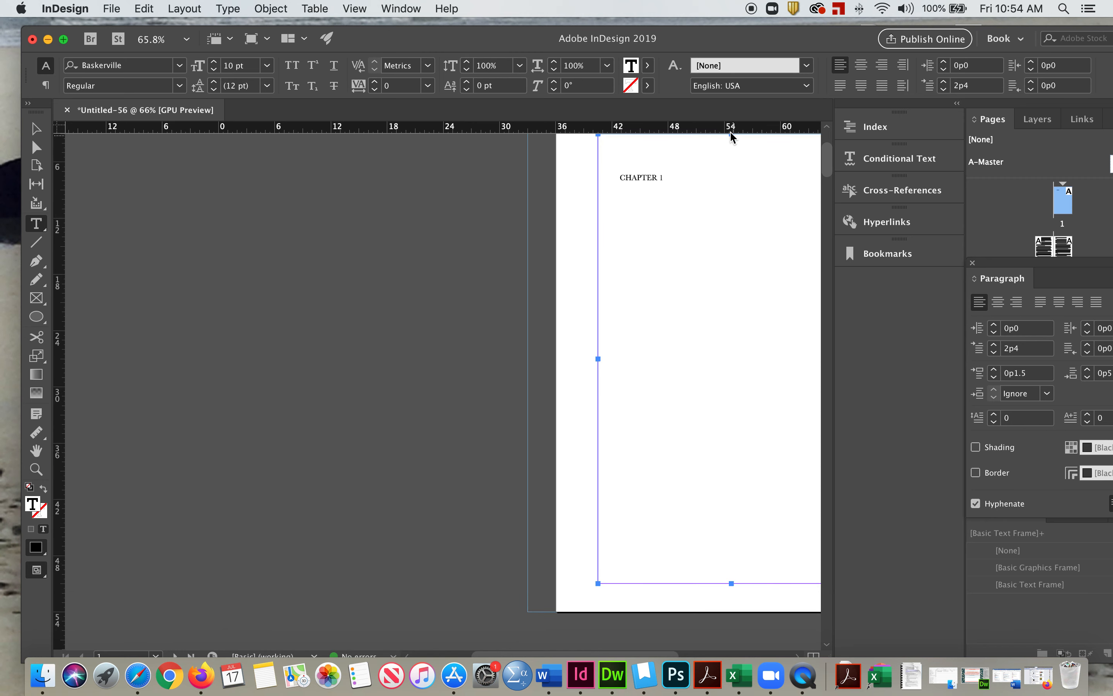
click(639, 20)
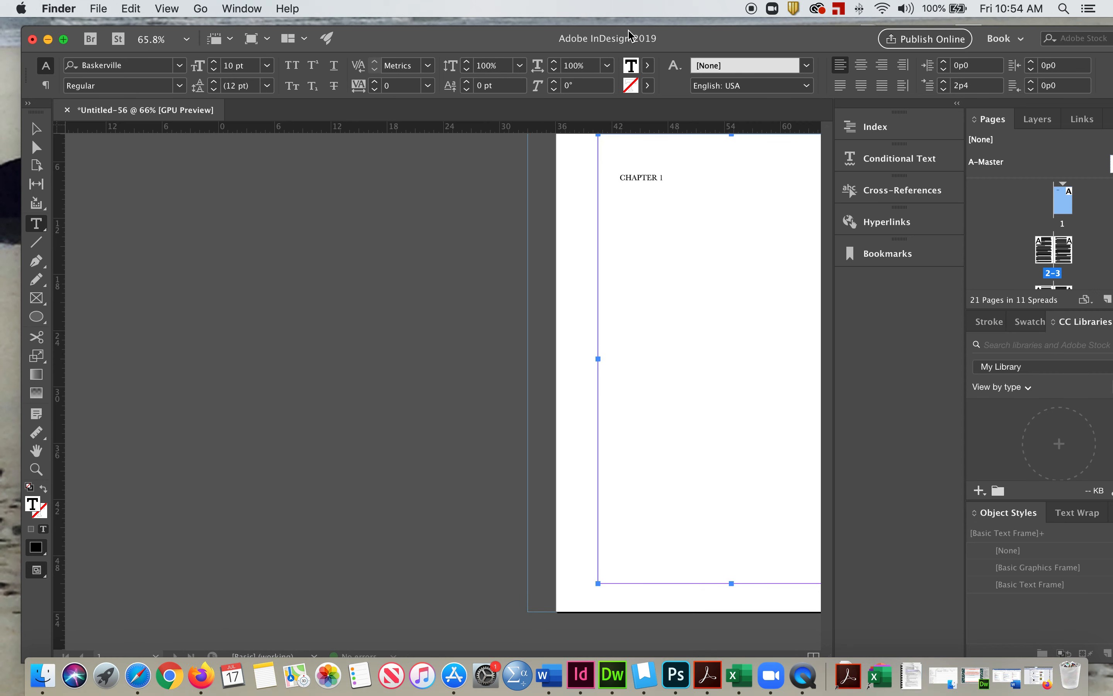
click(685, 199)
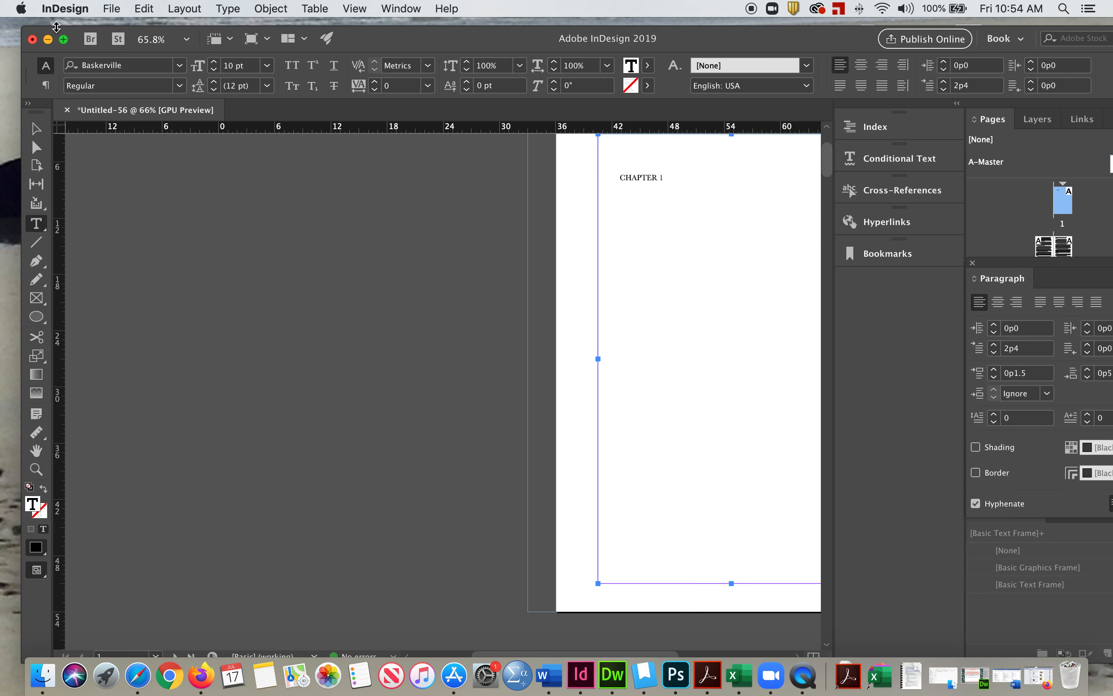
drag(54, 46, 54, 63)
drag(375, 79, 332, 4)
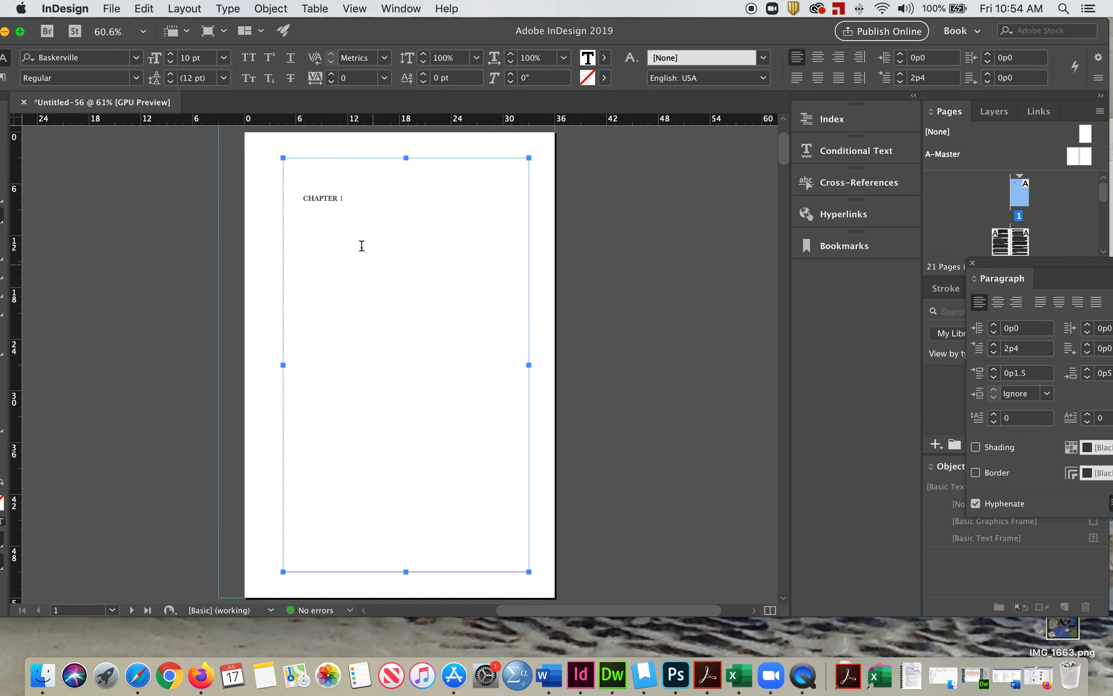
drag(362, 29, 429, 28)
Step: Shrink the heading's text frame to about 6p1 high, with its upper edge at about 21p7 on page 1
click(60, 121)
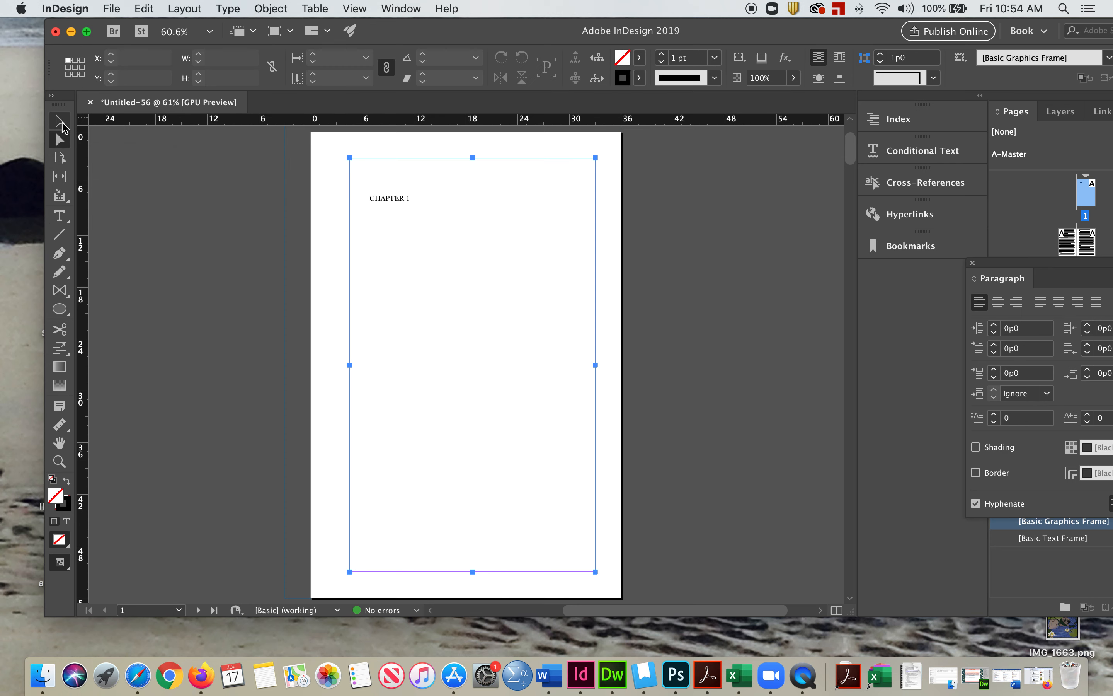
click(472, 159)
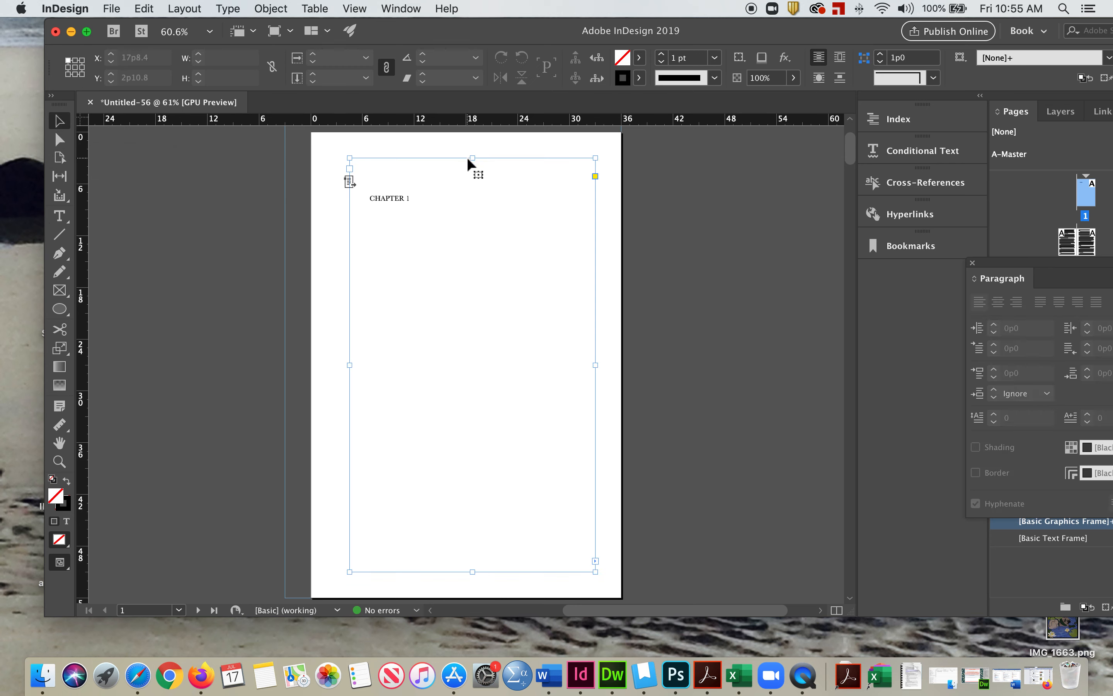
drag(474, 158, 474, 318)
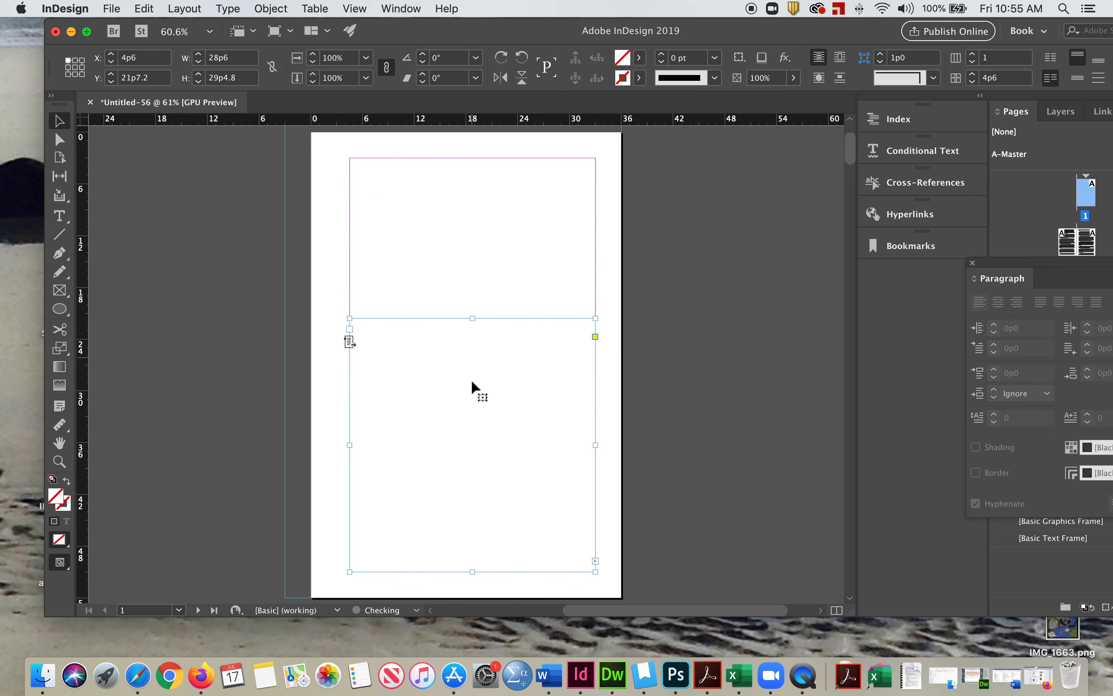
drag(472, 571, 475, 372)
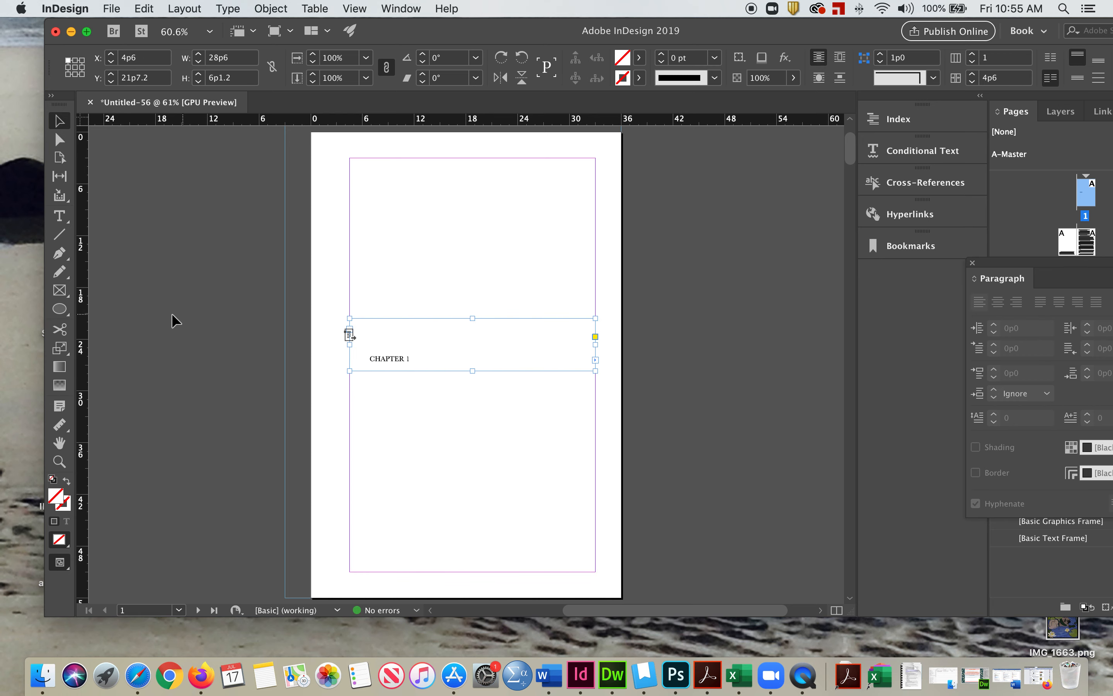
Step: Delete the blank lines above the CHAPTER 1 heading so it starts at the upper edge of its frame
click(62, 217)
click(360, 353)
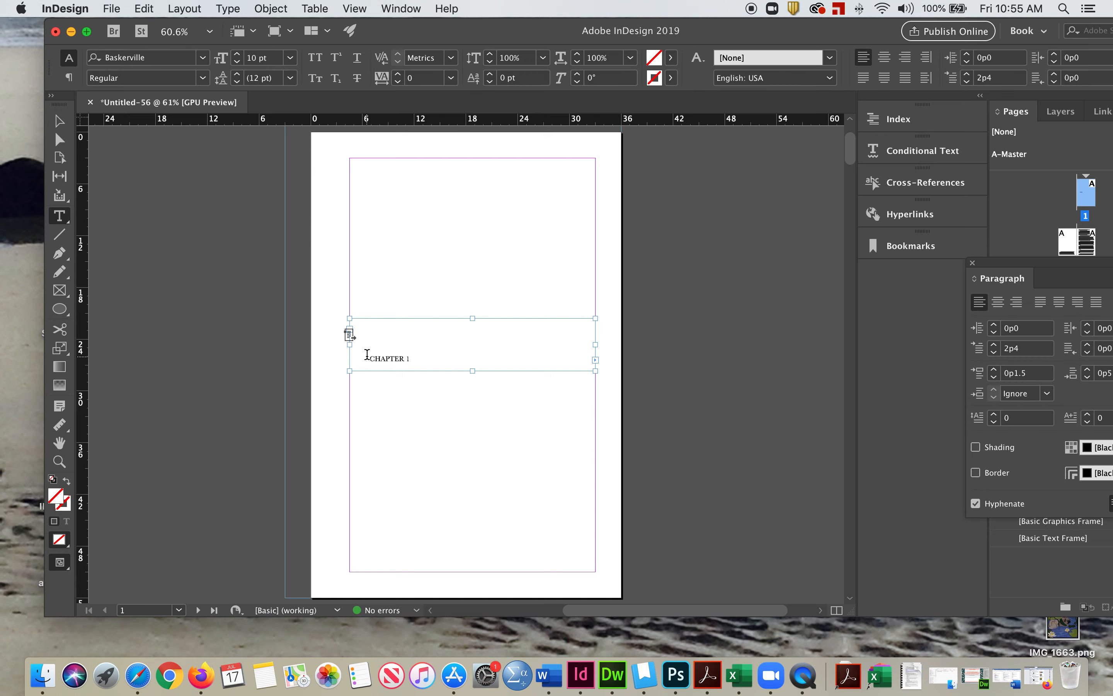
click(368, 357)
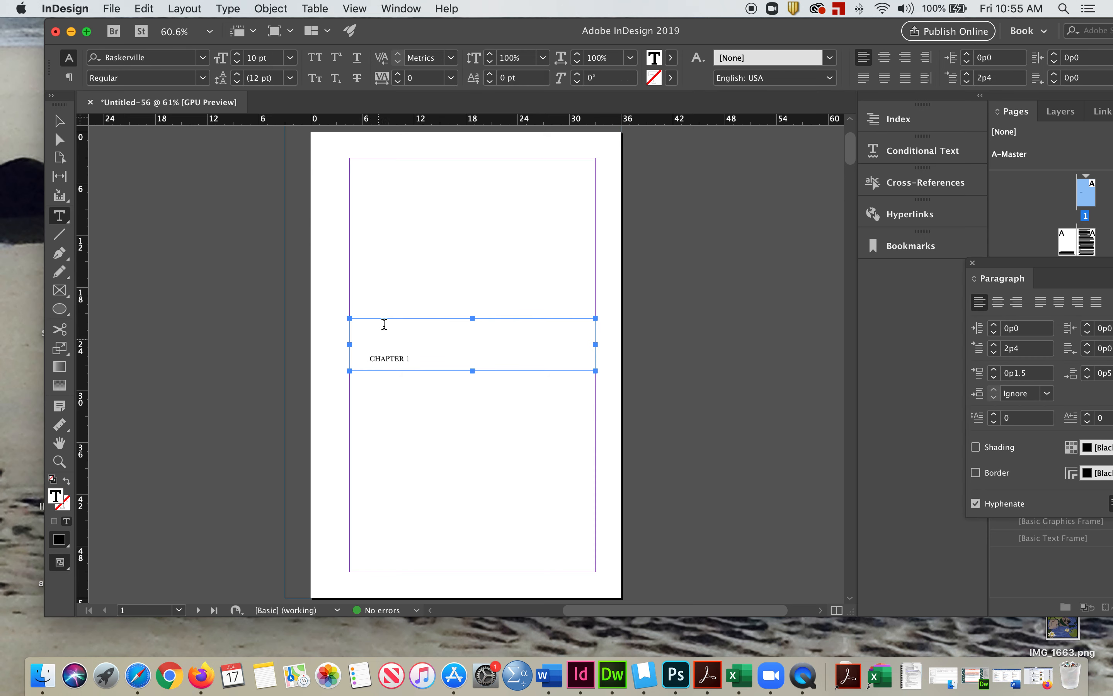
key(BackSpace)
key(BackSpace)
key(BackSpace)
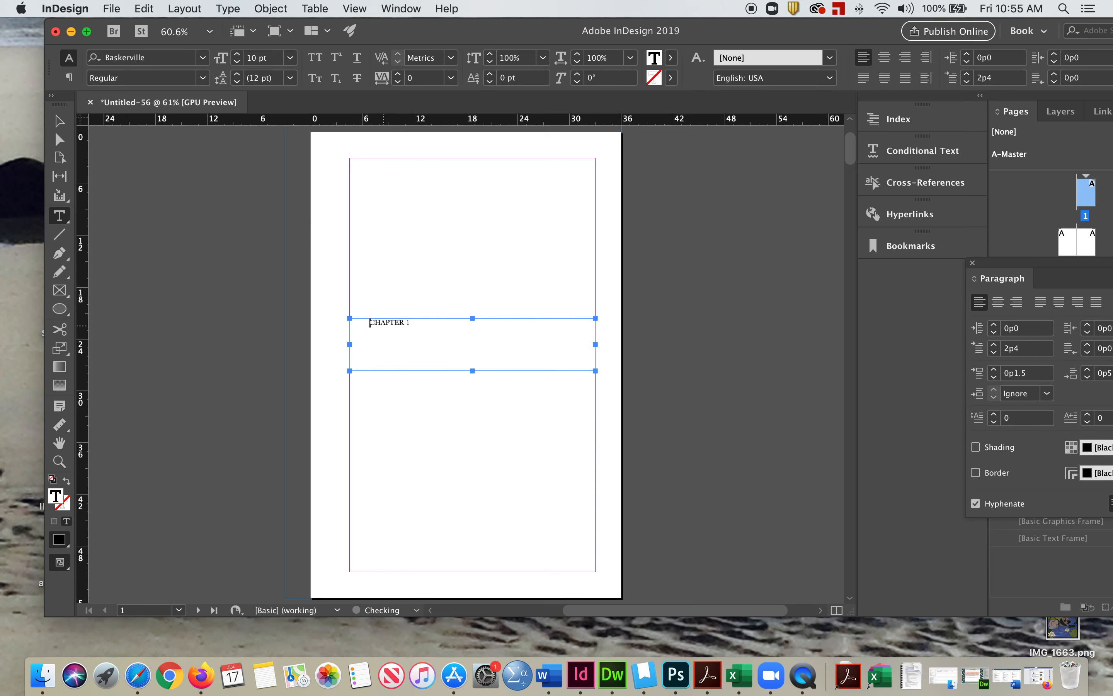
Step: Format the CHAPTER 1 heading on page 1 in Impact at 36 pt
scroll(391, 319, right, 1)
drag(363, 324, 431, 328)
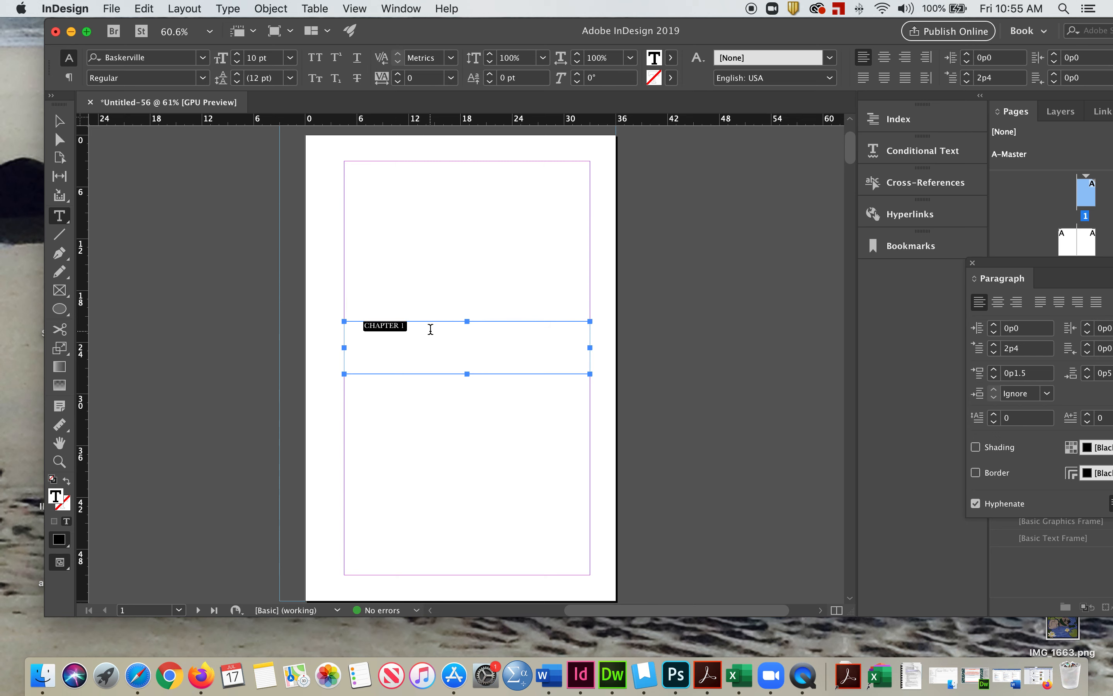
click(202, 59)
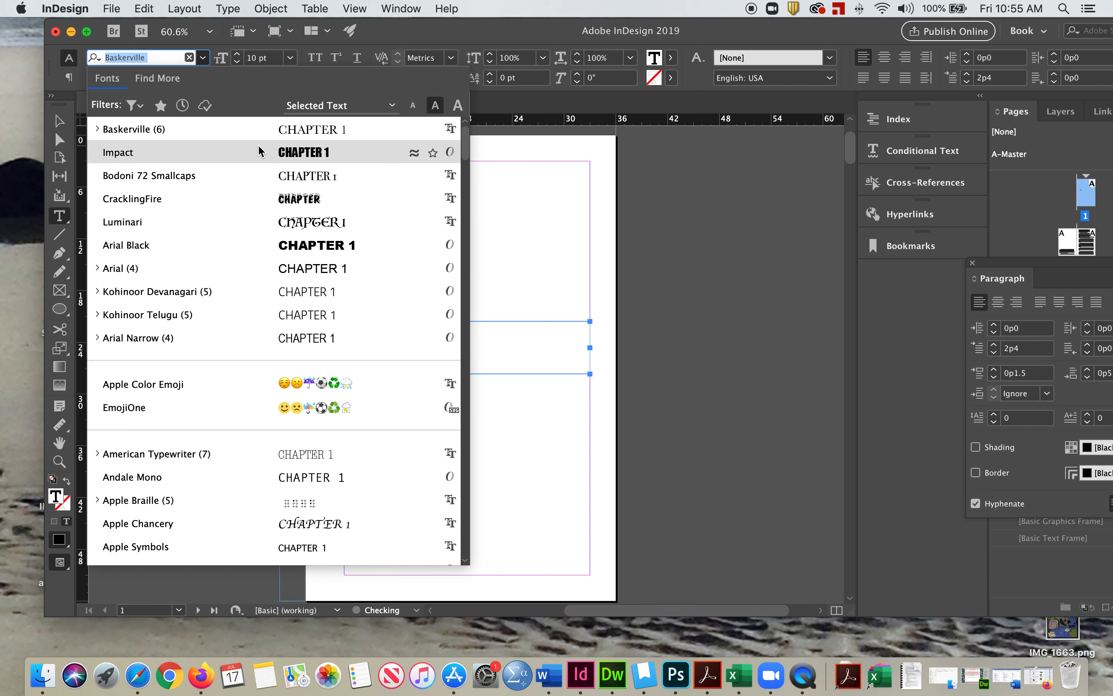
click(272, 153)
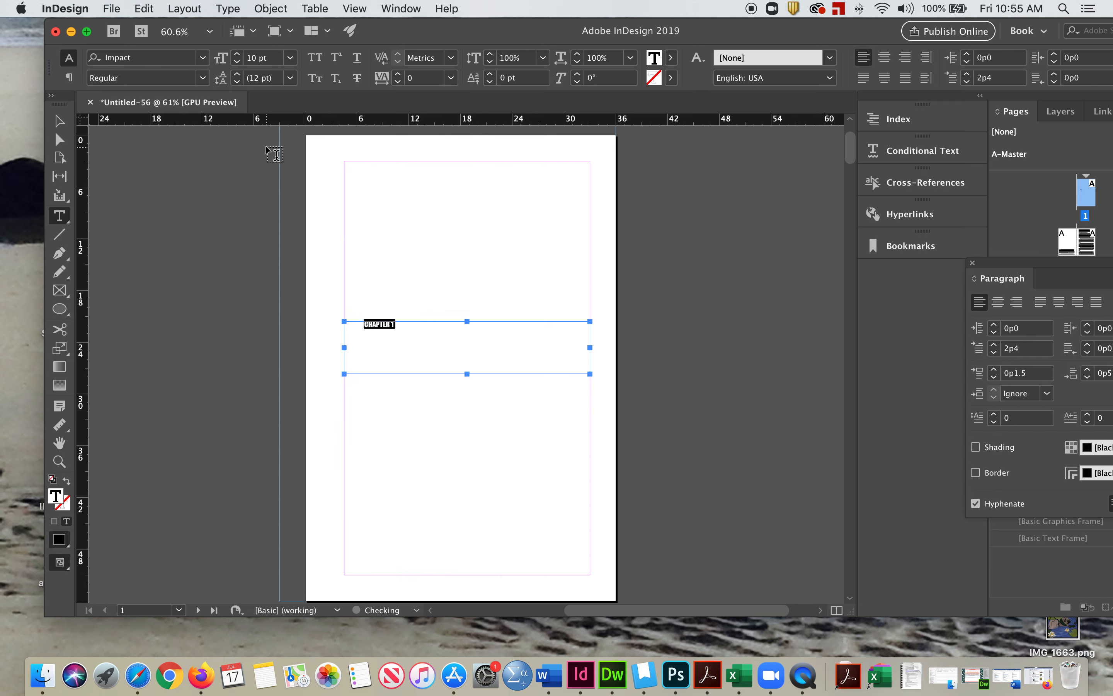
click(290, 57)
click(271, 225)
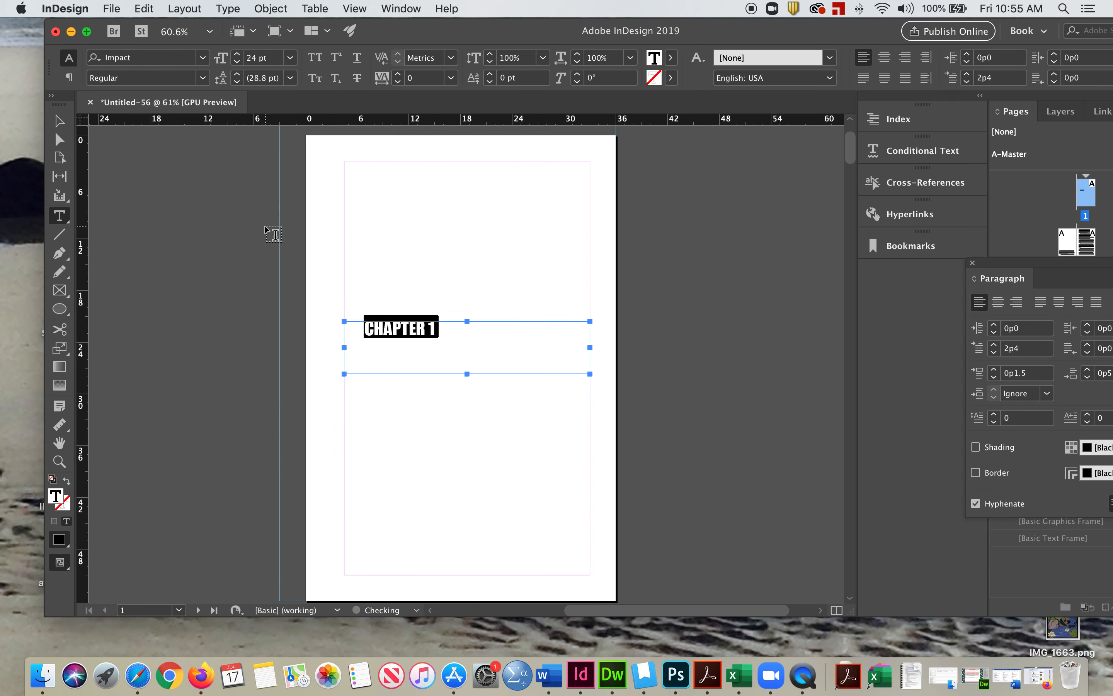
click(290, 57)
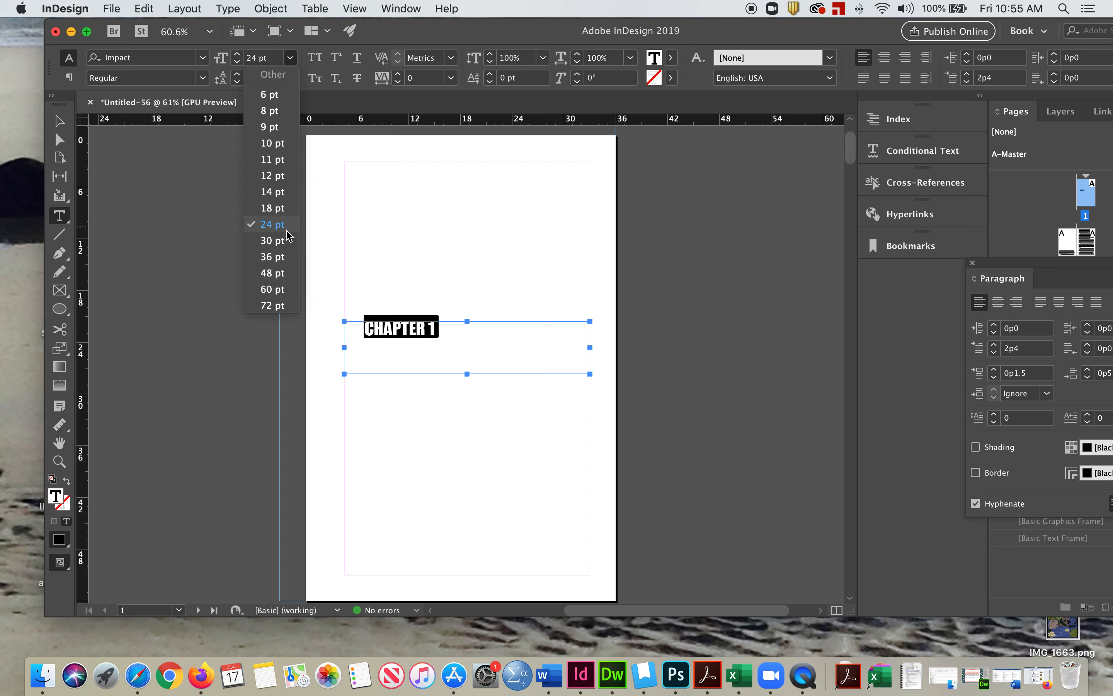
click(286, 257)
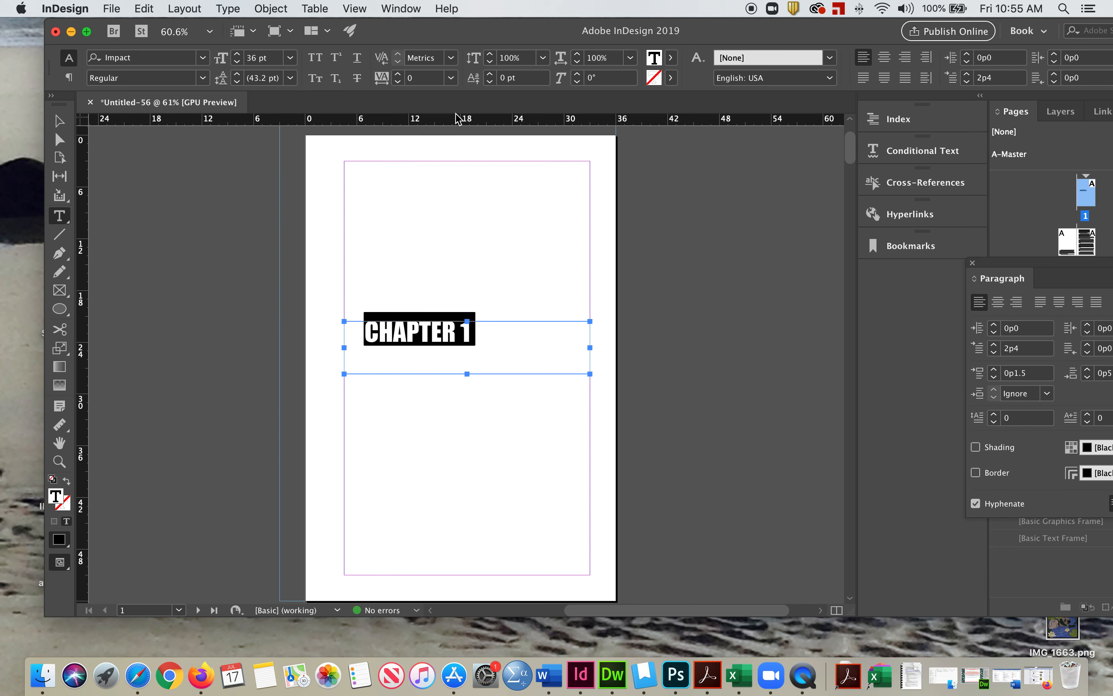
Step: Dock the floating Paragraph controls beneath Bookmarks and center-align the CHAPTER 1 heading
drag(1004, 264, 956, 258)
click(897, 270)
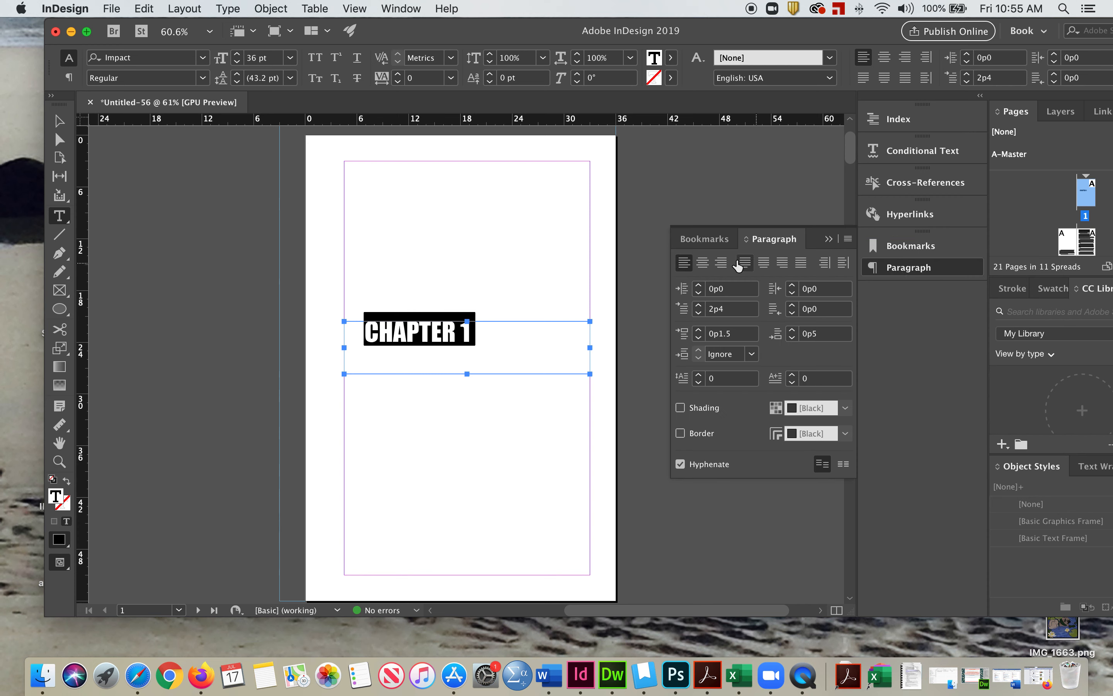
click(703, 263)
Step: Move the heading's text frame straight down so its upper edge sits at about 23p11, and deselect it
key(Escape)
drag(471, 338, 472, 358)
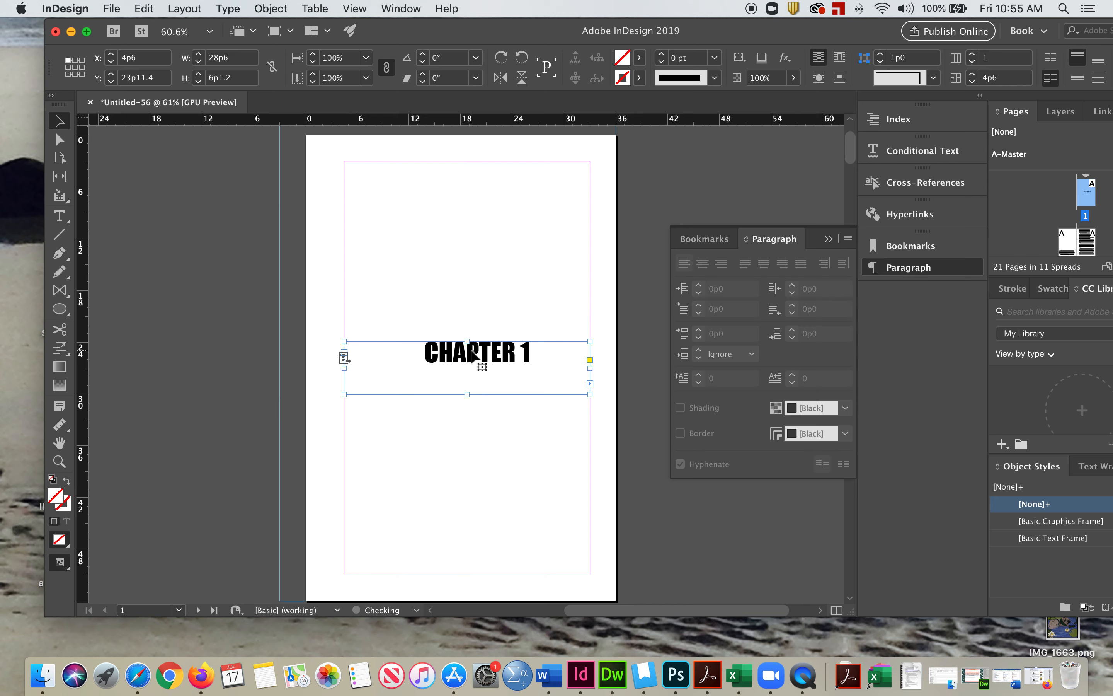
click(465, 263)
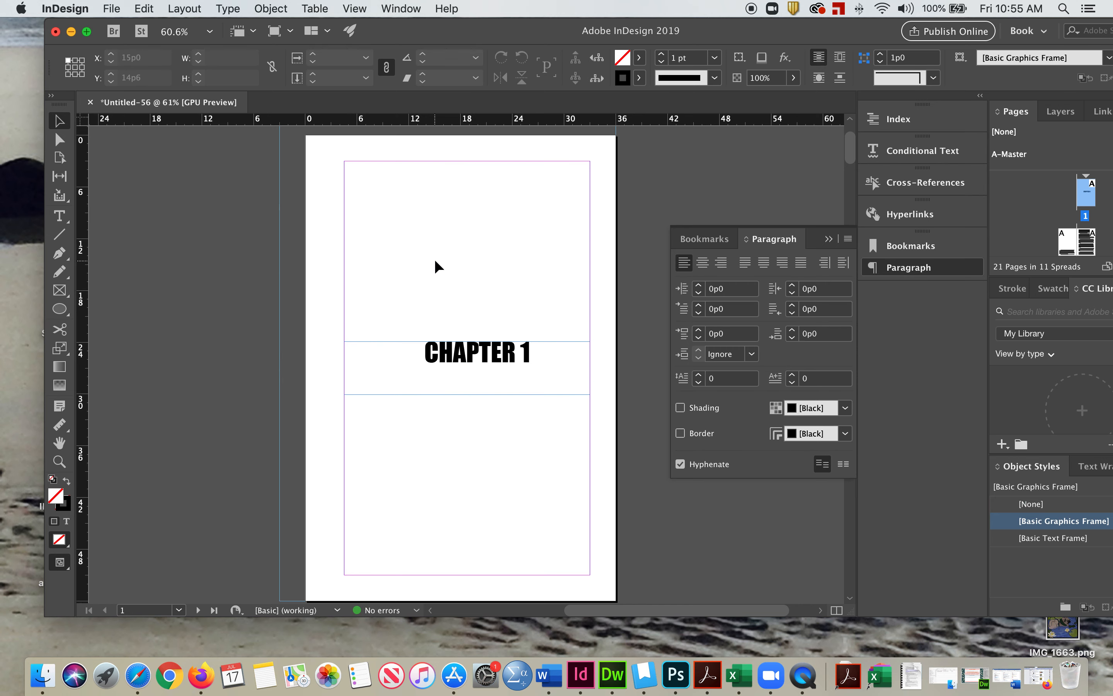
Step: Shift the application window to the left and save the document as "chapter 1" in the Desktop's book project folder
scroll(435, 261, down, 1)
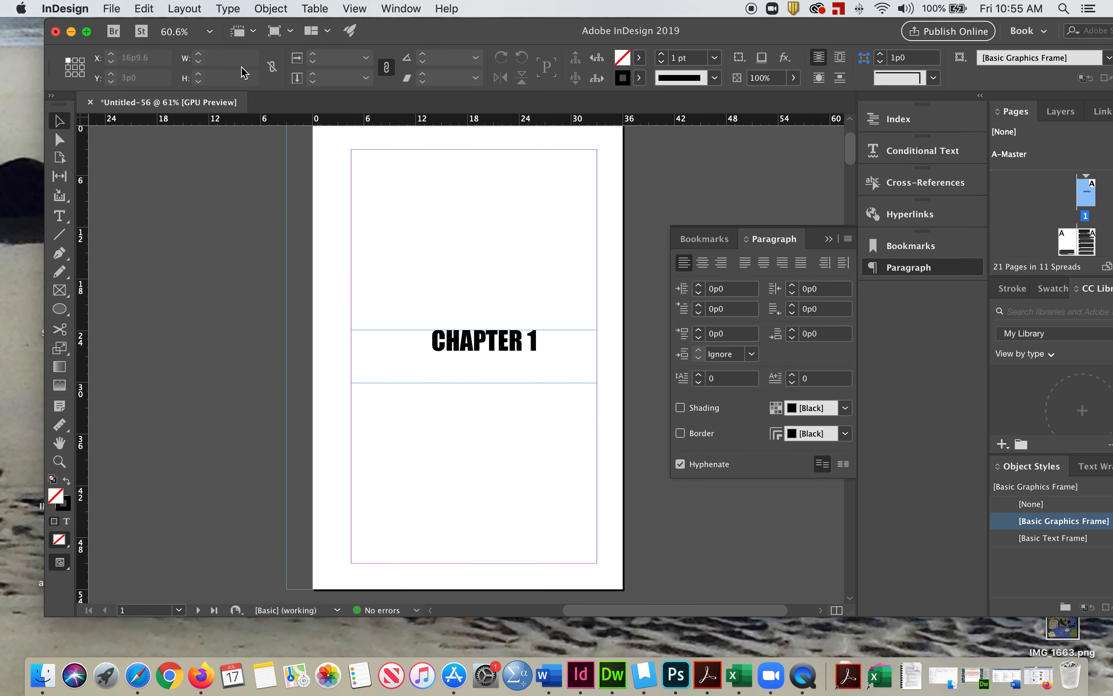
drag(391, 29, 278, 28)
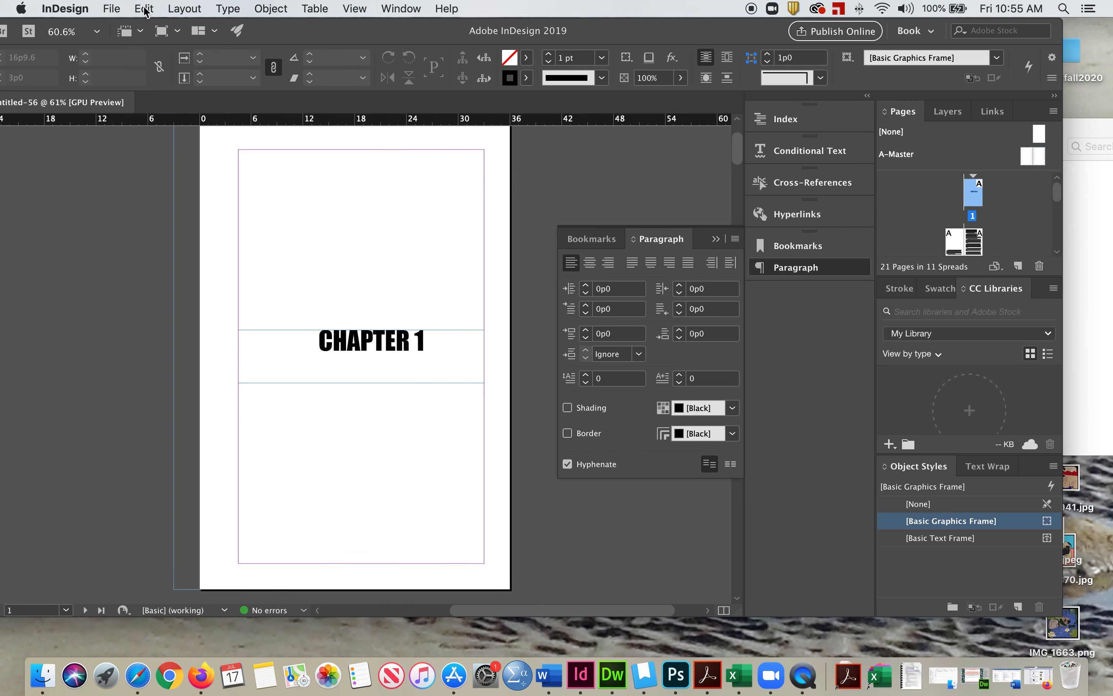
click(106, 8)
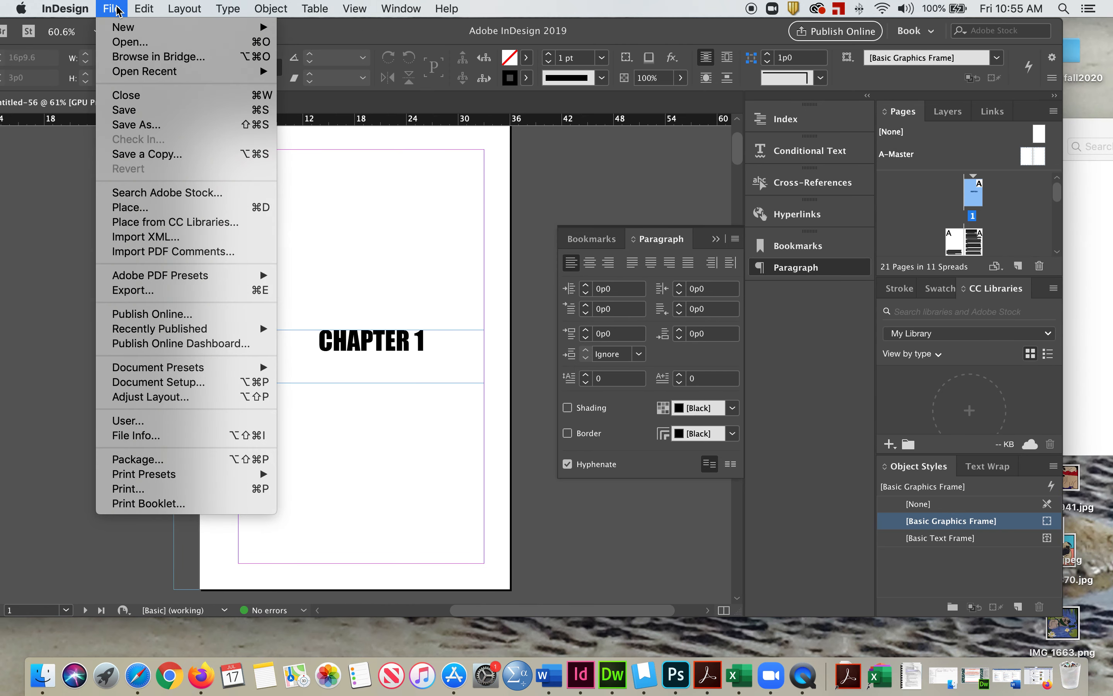
click(148, 113)
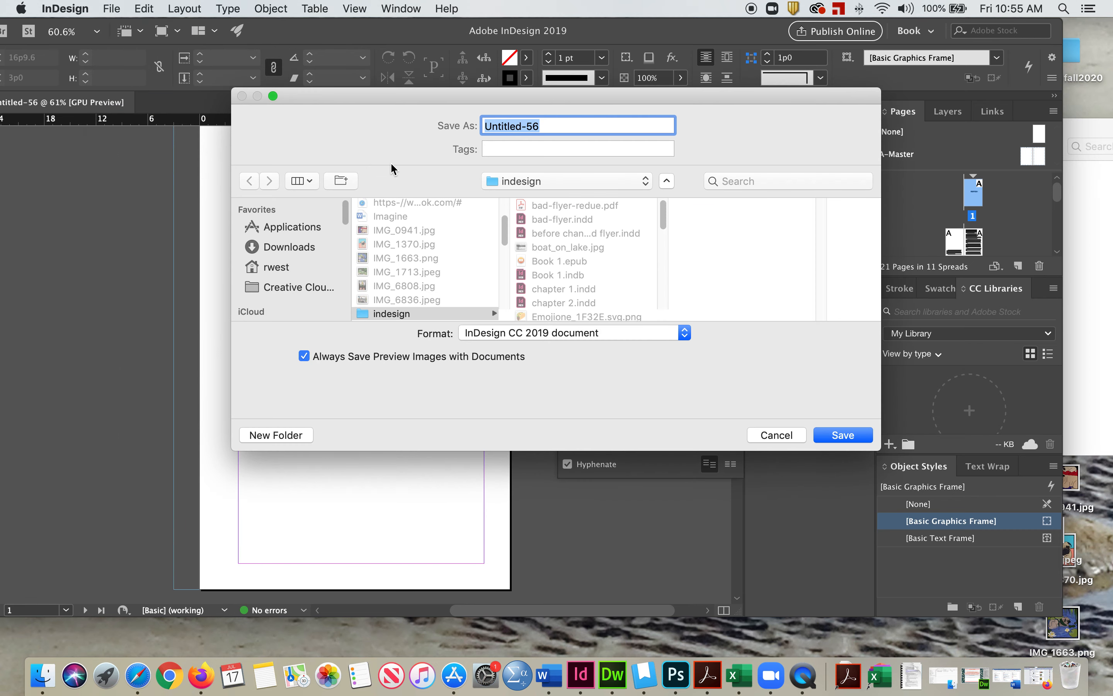
click(593, 181)
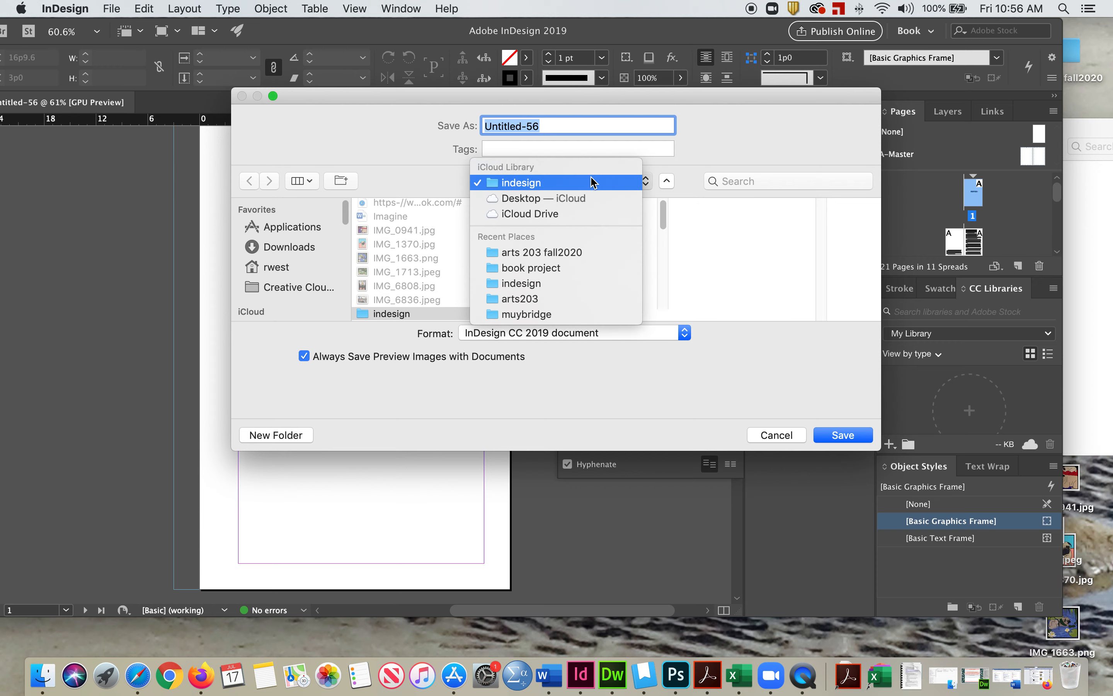
click(591, 203)
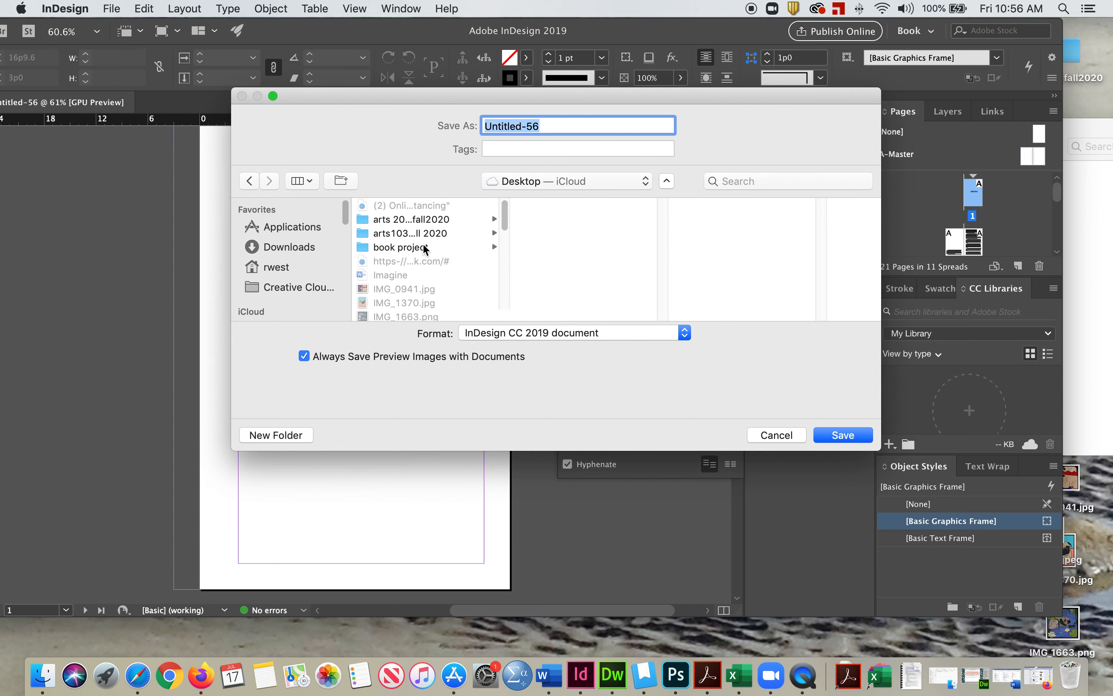
click(426, 247)
click(541, 121)
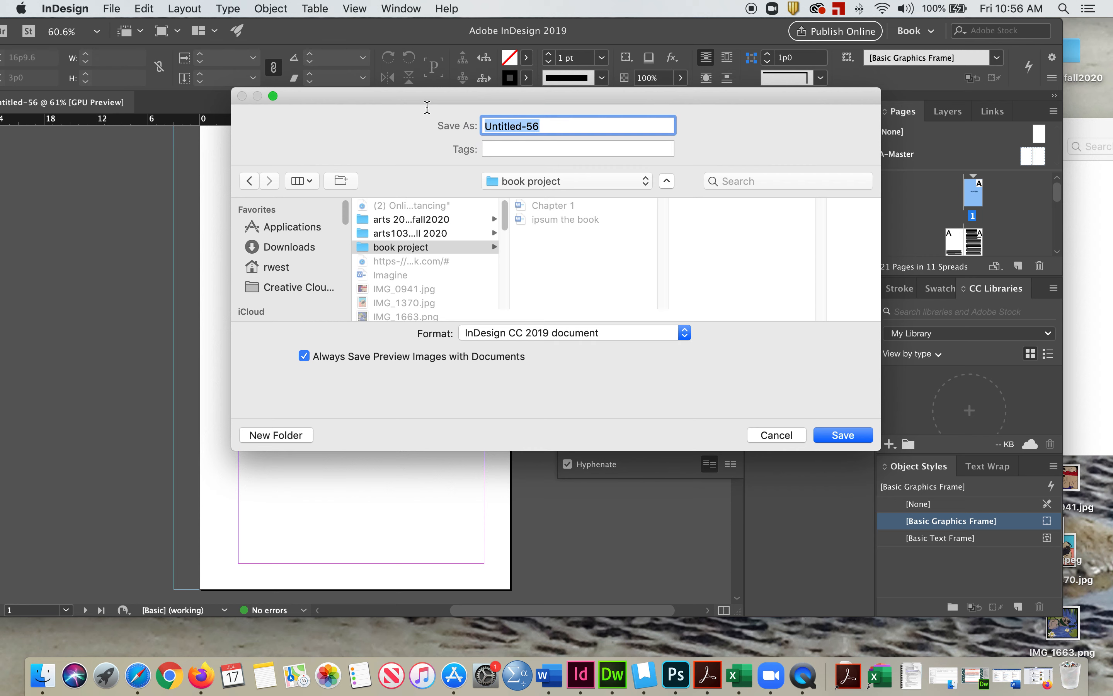
text(chapter 1)
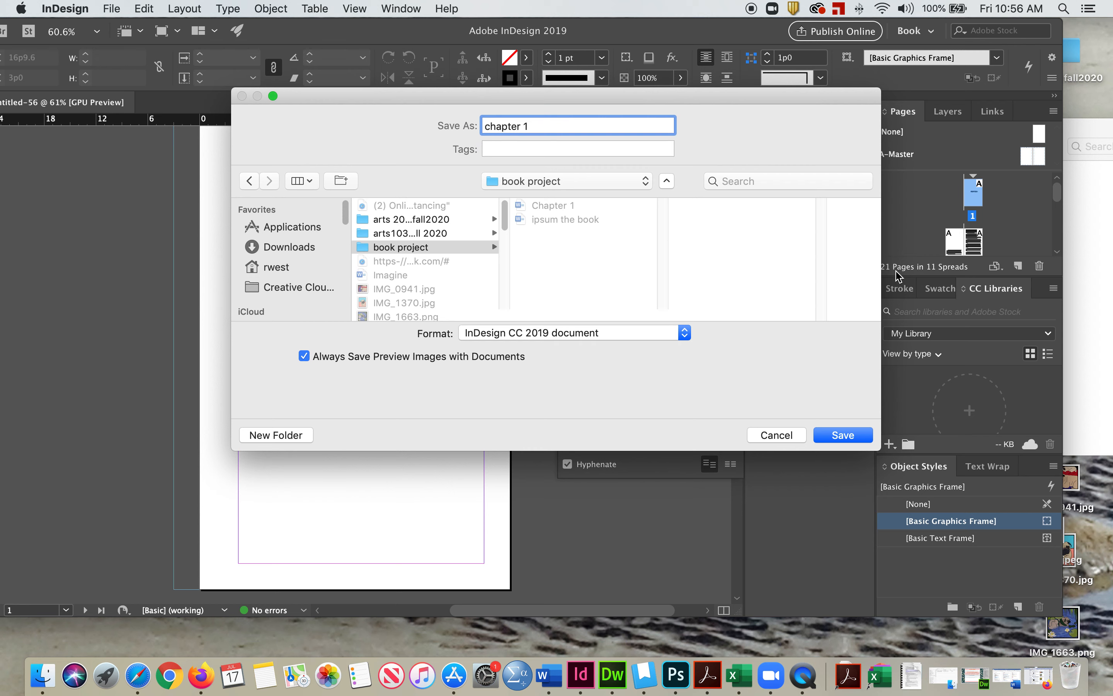
click(838, 438)
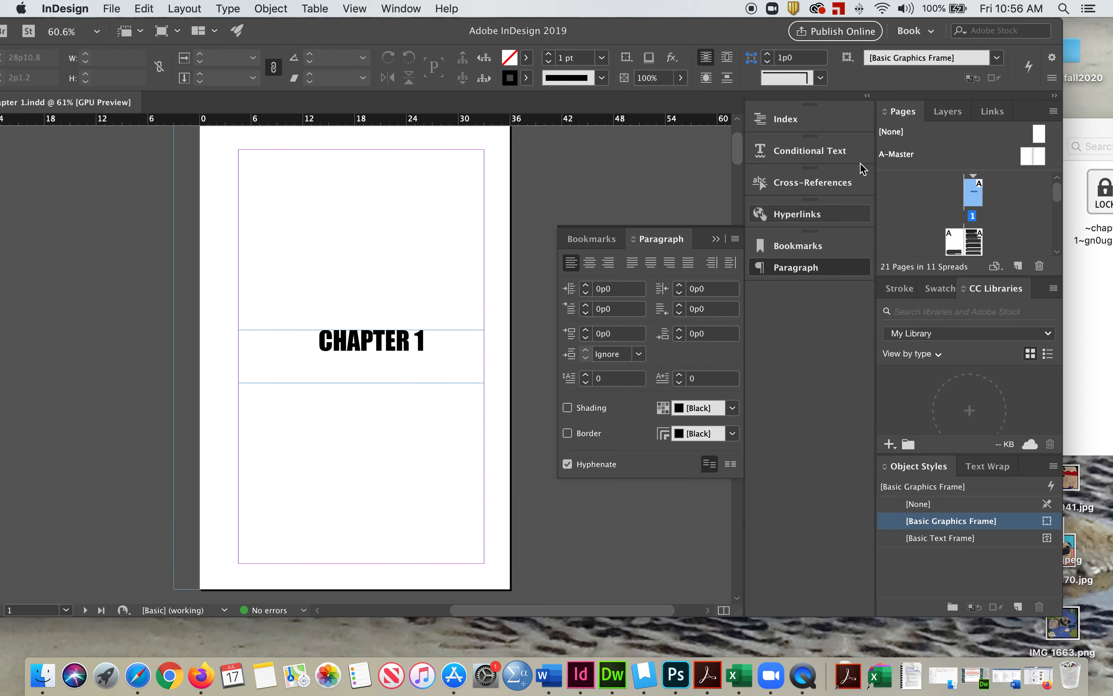